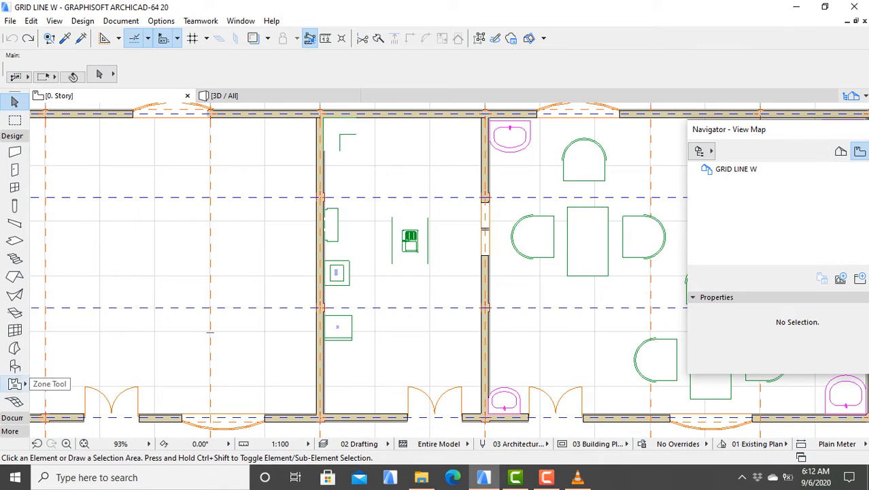
Choose Cabinet Wall Triple Door 20 from the library as the default for the Object tool.
click(15, 365)
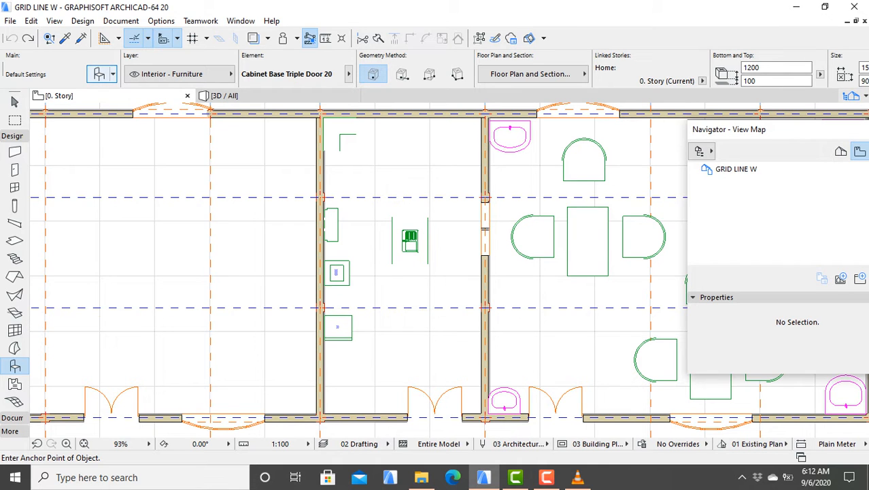
click(100, 73)
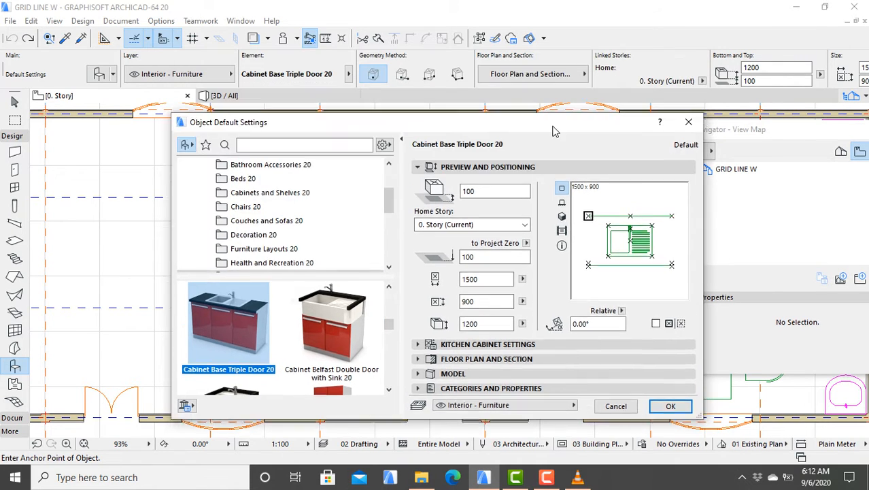
drag(552, 68, 537, 127)
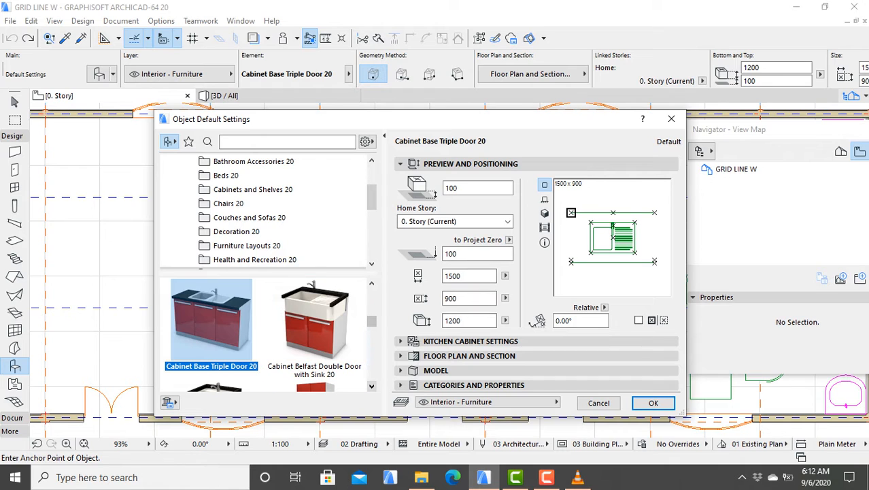
scroll(269, 333, down, 3)
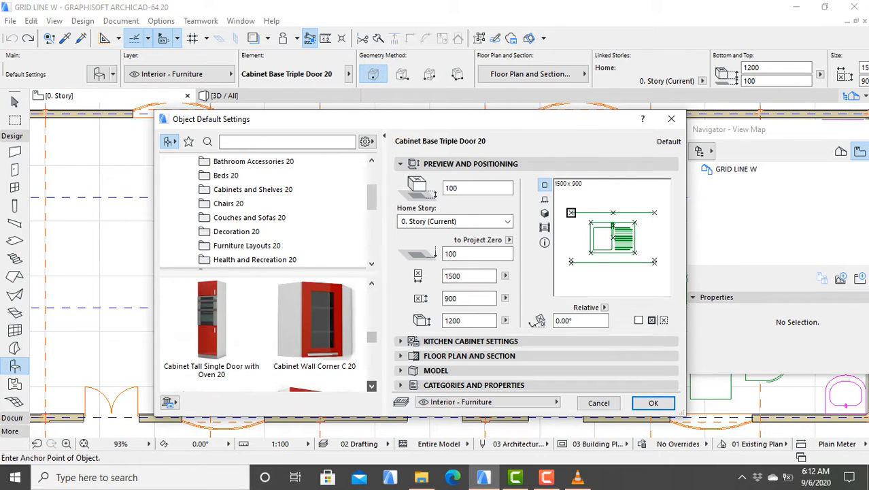
scroll(269, 333, down, 2)
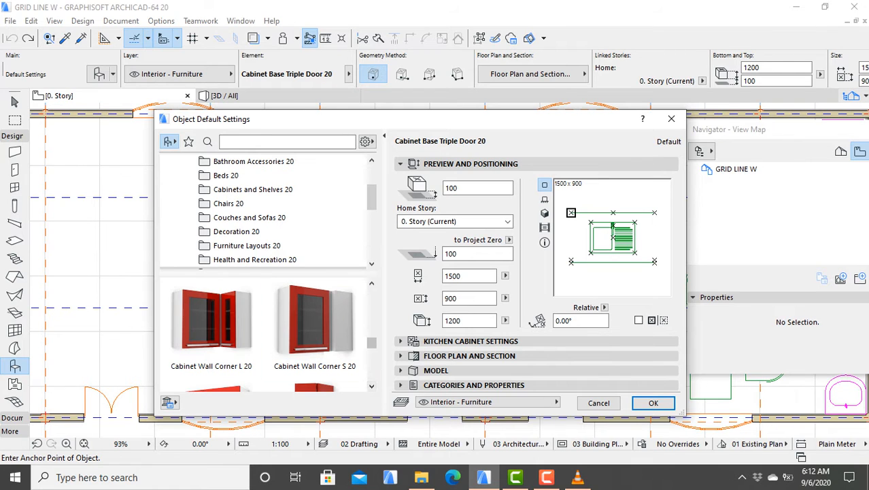
click(372, 386)
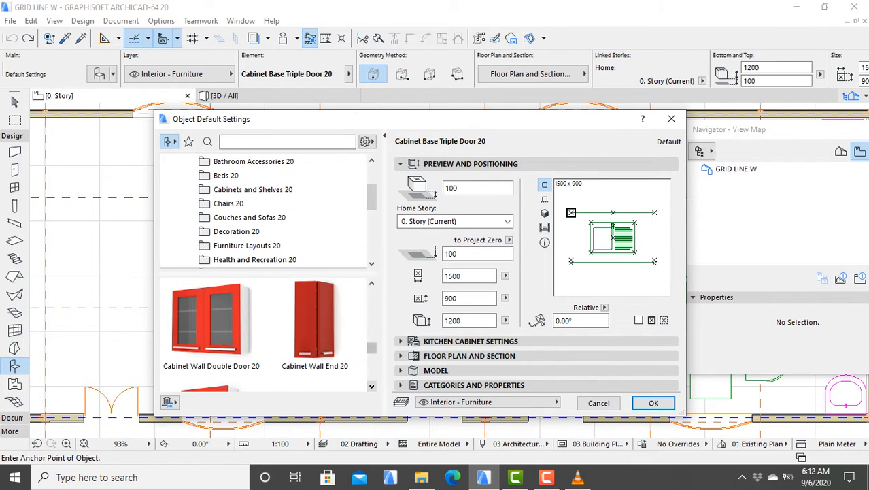
scroll(269, 334, down, 1)
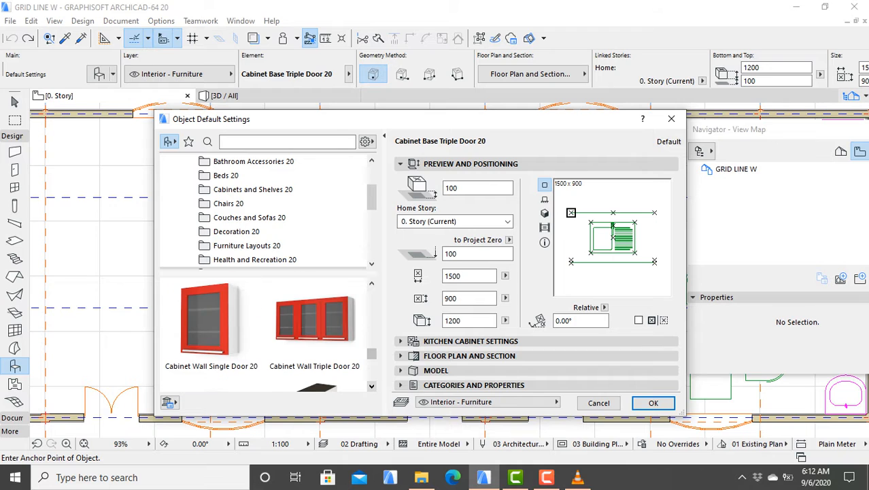
scroll(271, 334, down, 1)
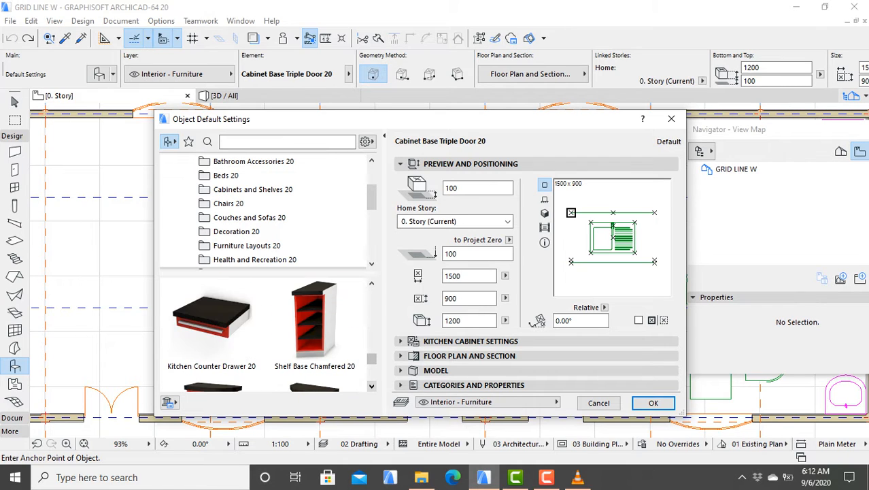
click(371, 283)
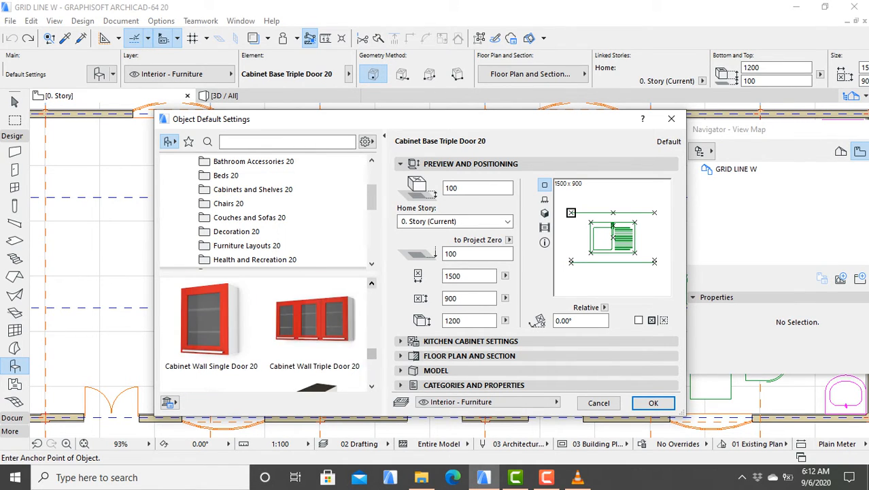
click(314, 320)
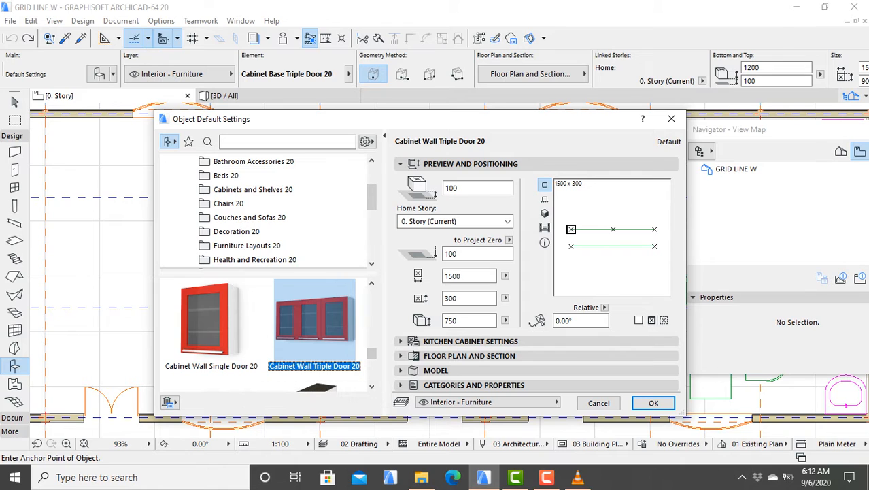
Set the default cabinet's depth to 600 and accept the object settings.
click(457, 298)
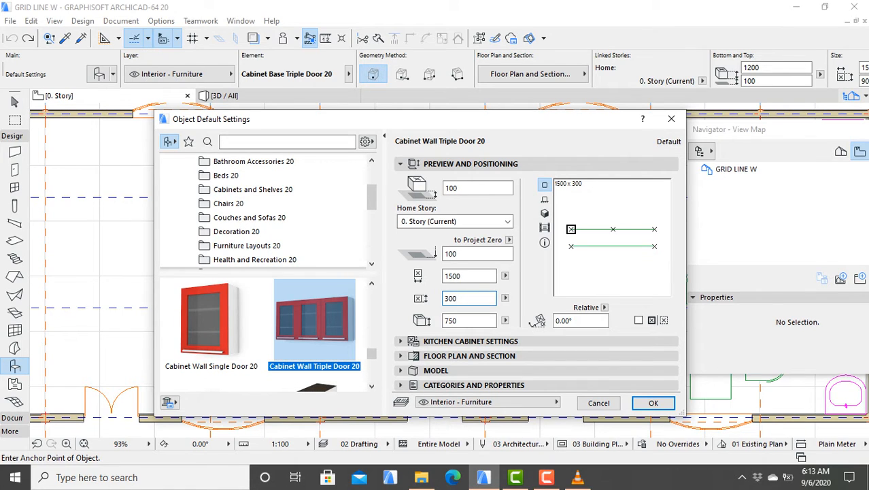
key(BackSpace)
key(BackSpace)
key(BackSpace)
text(600)
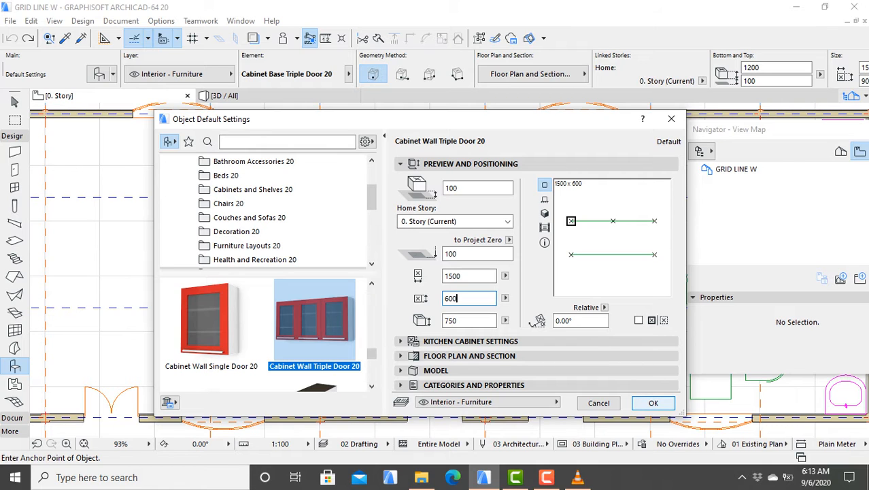
key(Return)
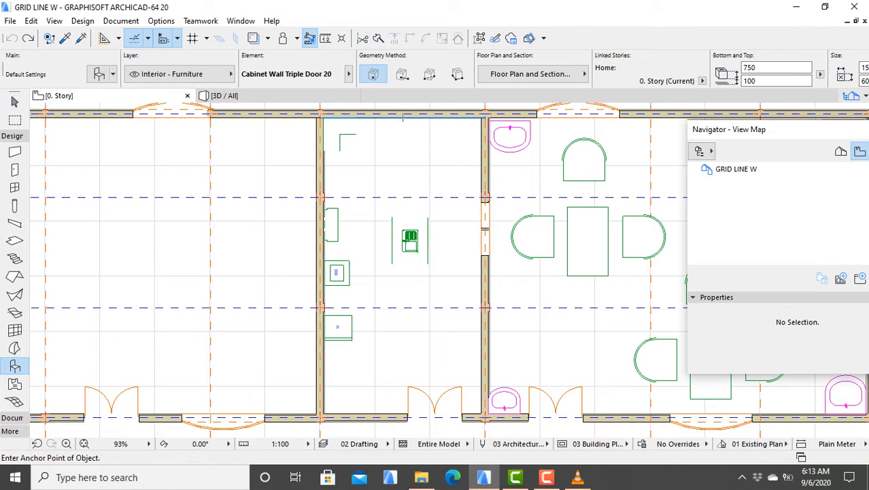
Place two overlapping triple-door wall cabinets side by side just below the kitchen's upper wall.
click(409, 133)
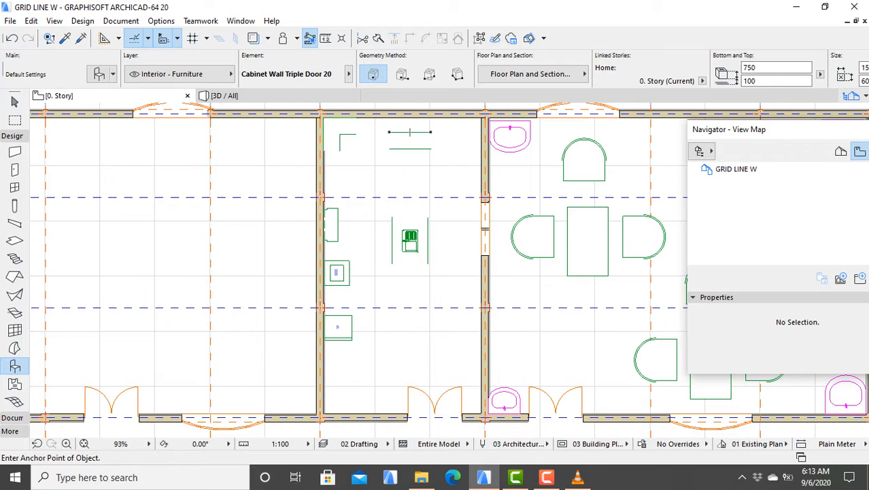
click(431, 132)
key(Escape)
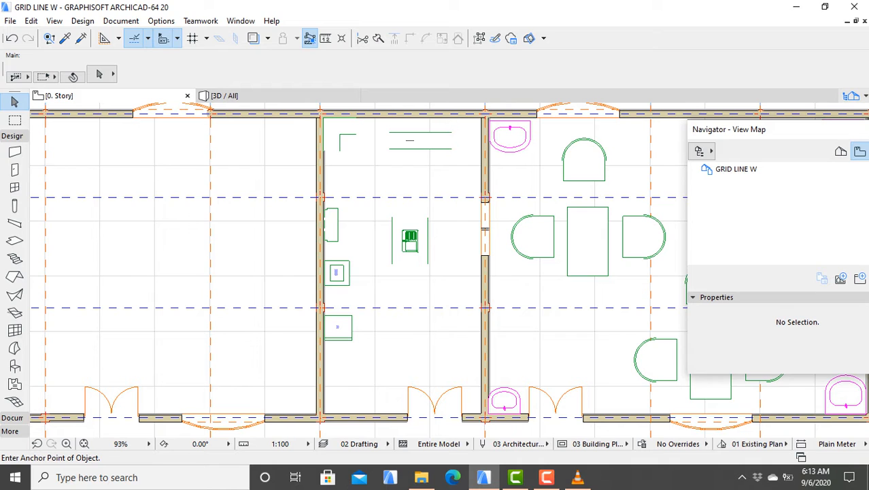
Move both triple-door cabinets together against the kitchen's upper wall, and check them in 3D before returning to the floor plan.
click(410, 140)
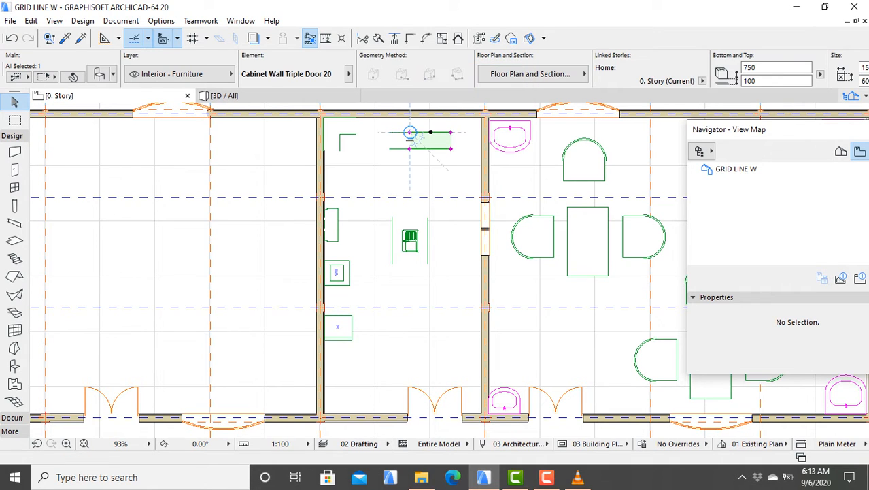
shift+click(410, 132)
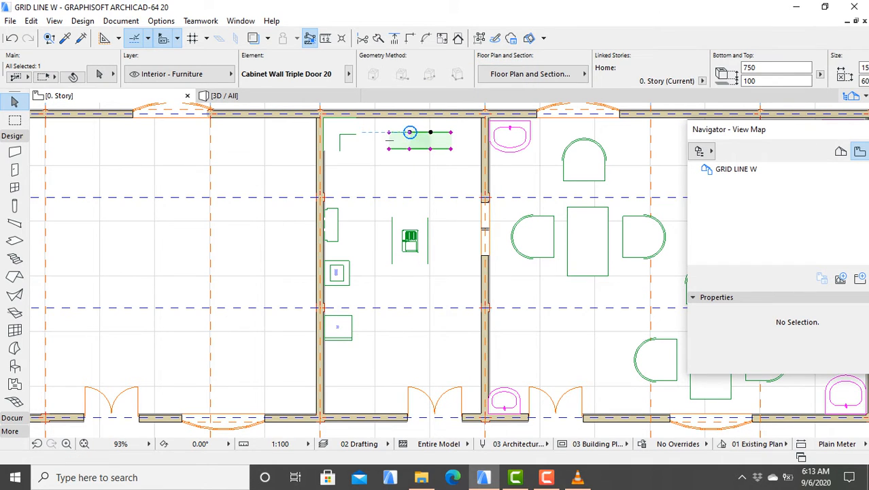
right_click(407, 143)
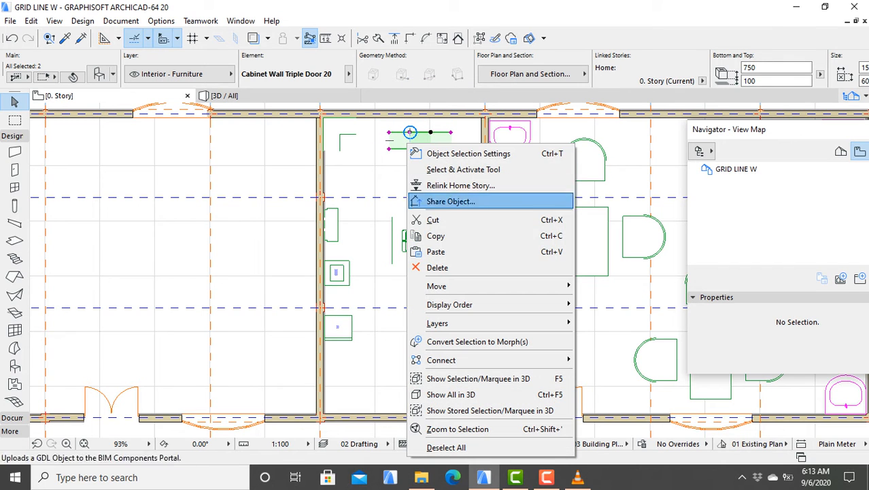
mouse_move(476, 286)
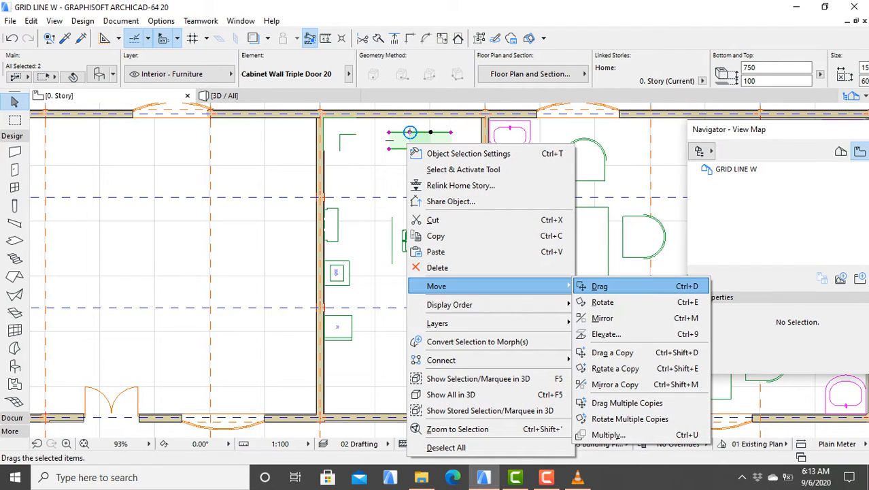
click(600, 286)
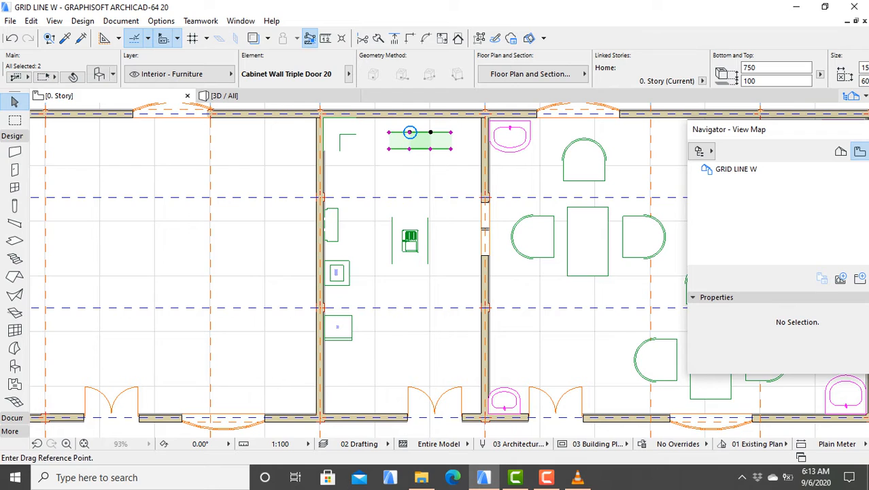
click(410, 132)
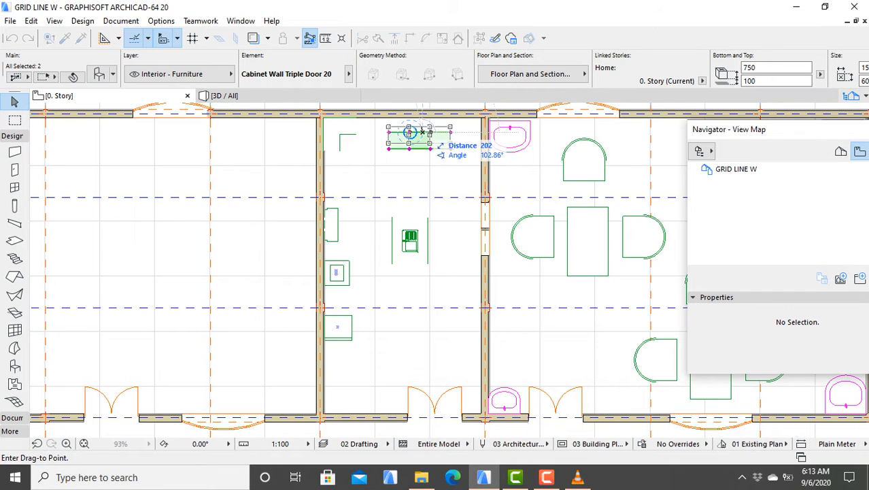
click(410, 131)
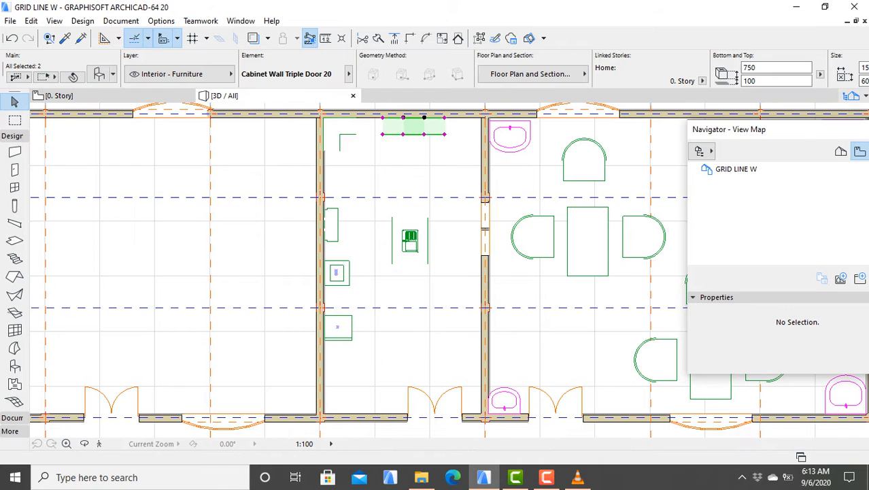
key(F3)
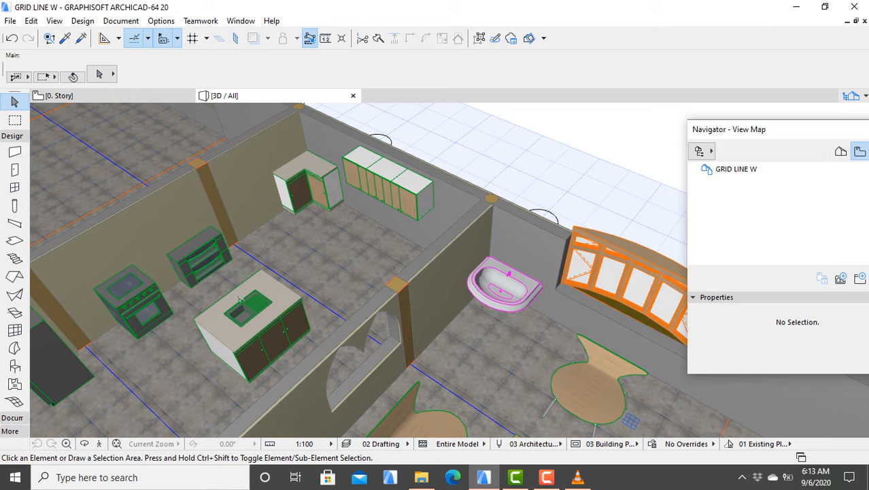
click(59, 95)
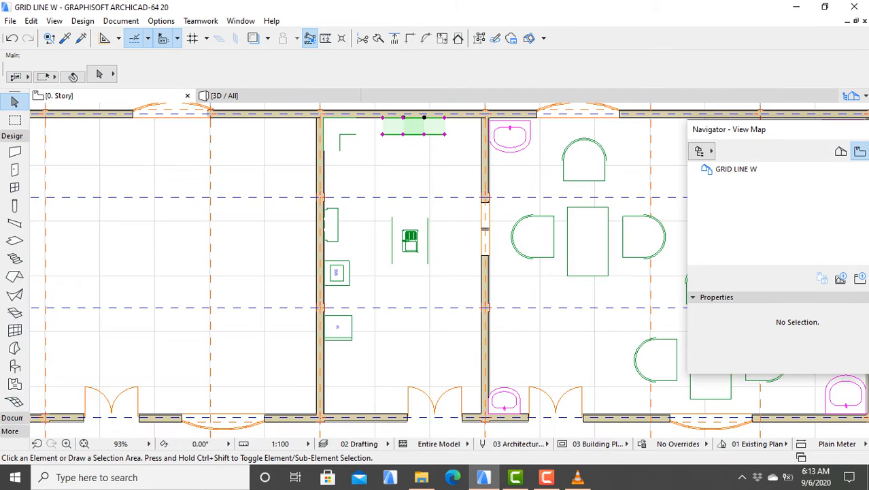
Try to replace the two selected wall cabinets with Cabinet Wall Corner L 20.
click(99, 74)
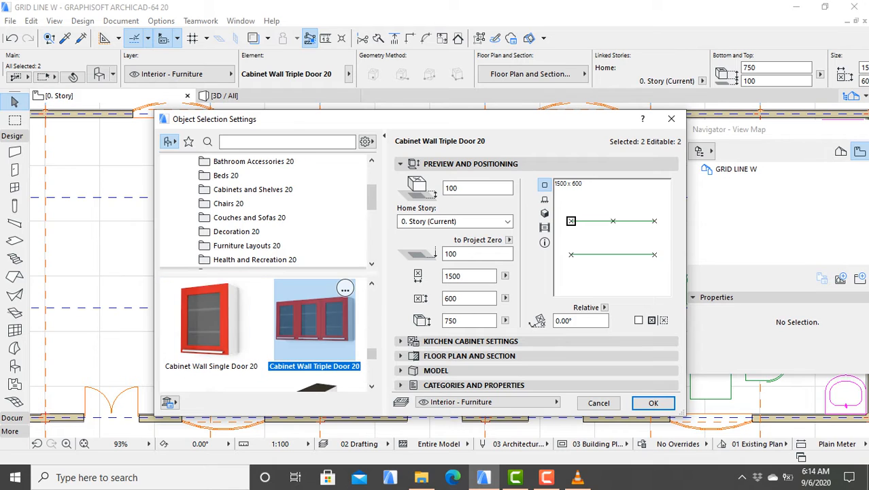
scroll(313, 381, down, 1)
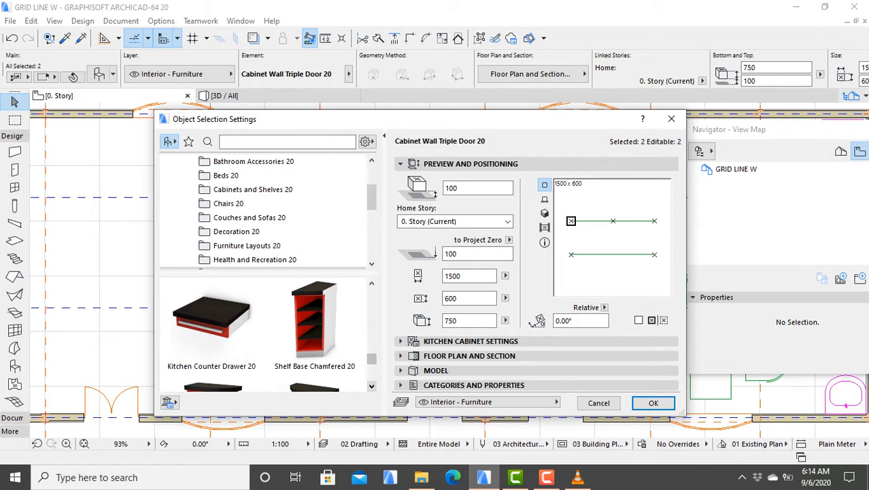
scroll(266, 333, down, 1)
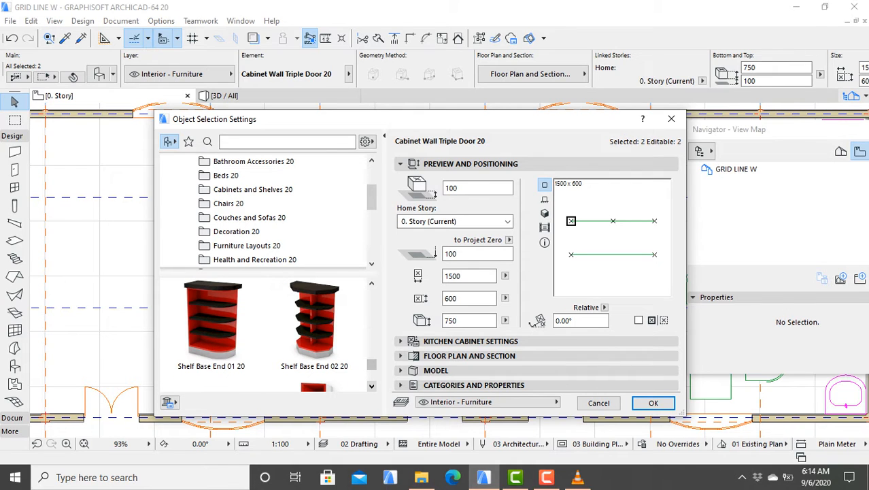
scroll(265, 333, down, 2)
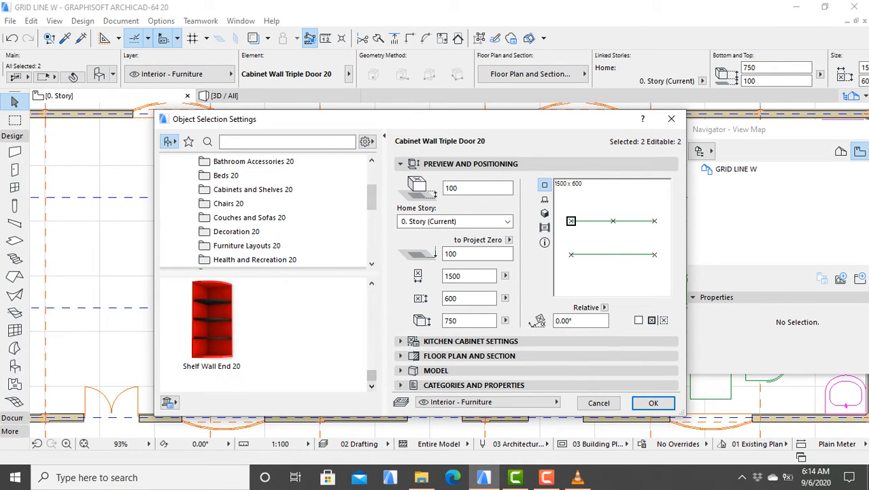
scroll(266, 333, up, 3)
scroll(269, 333, up, 4)
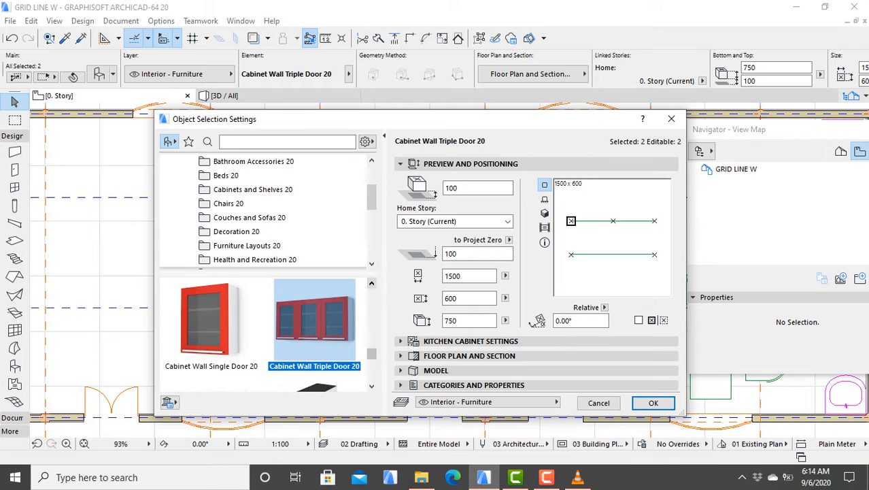
scroll(265, 333, up, 1)
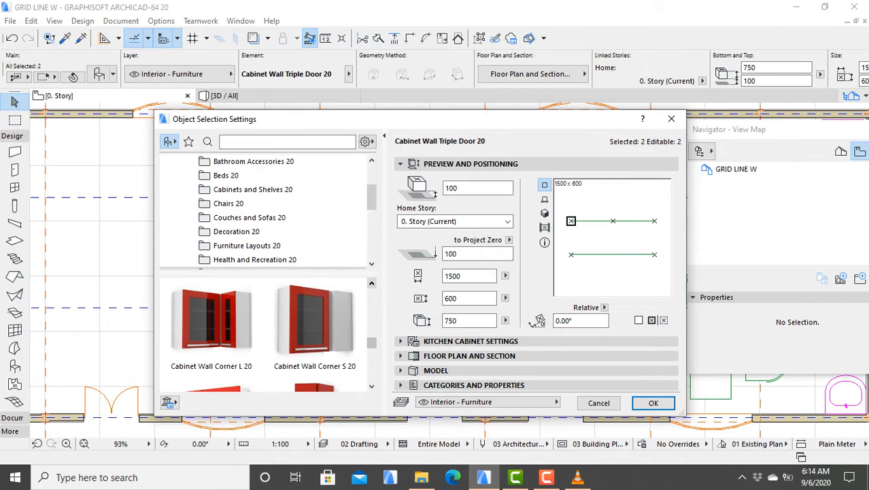
click(211, 320)
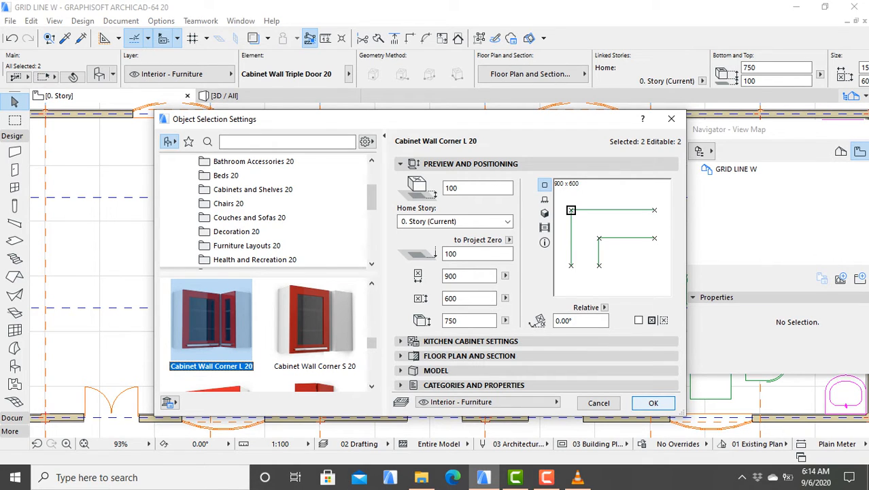
click(653, 403)
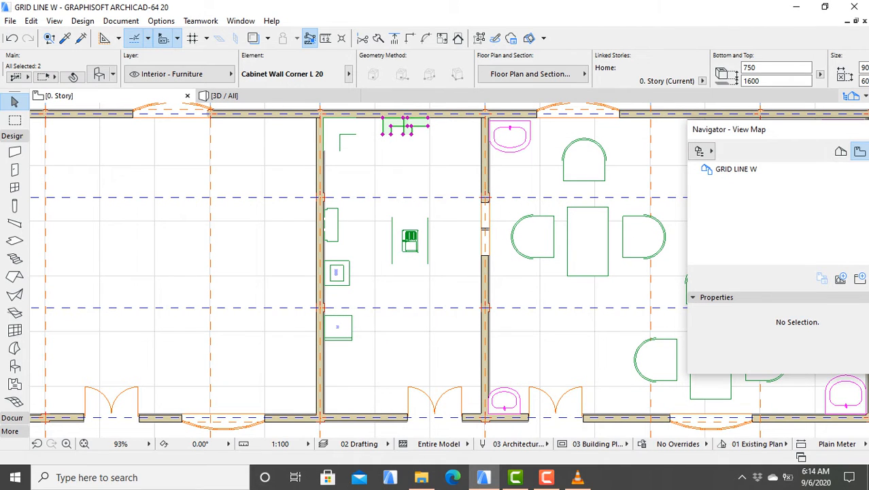
key(ctrl+z)
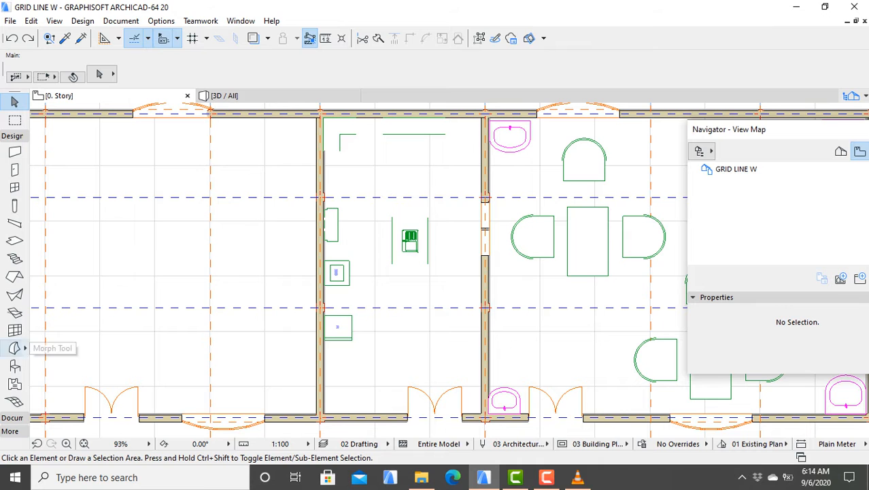
Set the default object to Cabinet Wall Corner L 20 and accept the object settings.
click(15, 365)
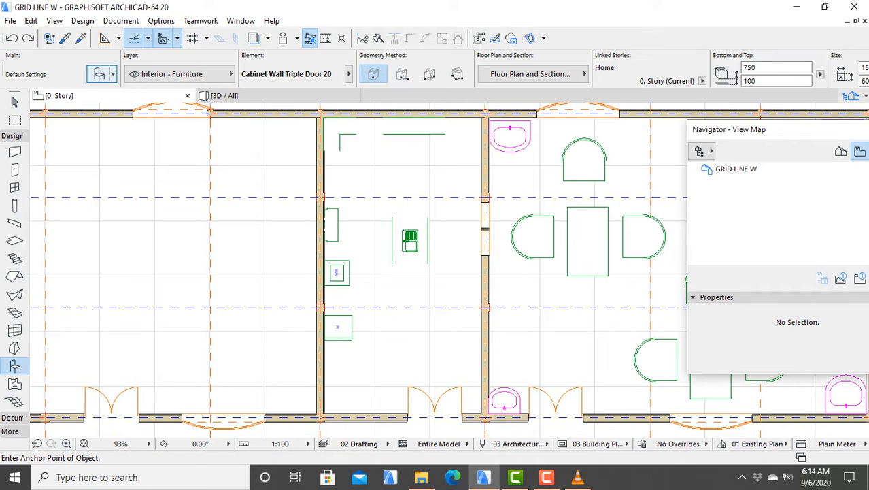
click(99, 73)
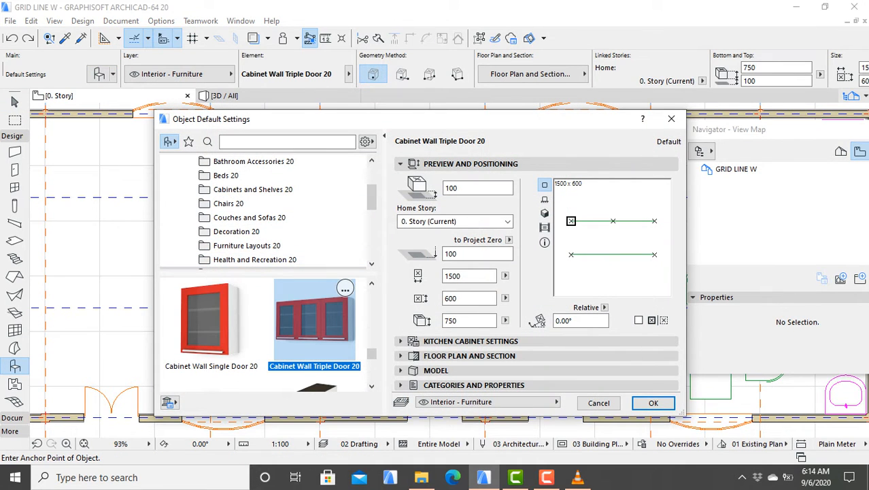
scroll(314, 319, up, 2)
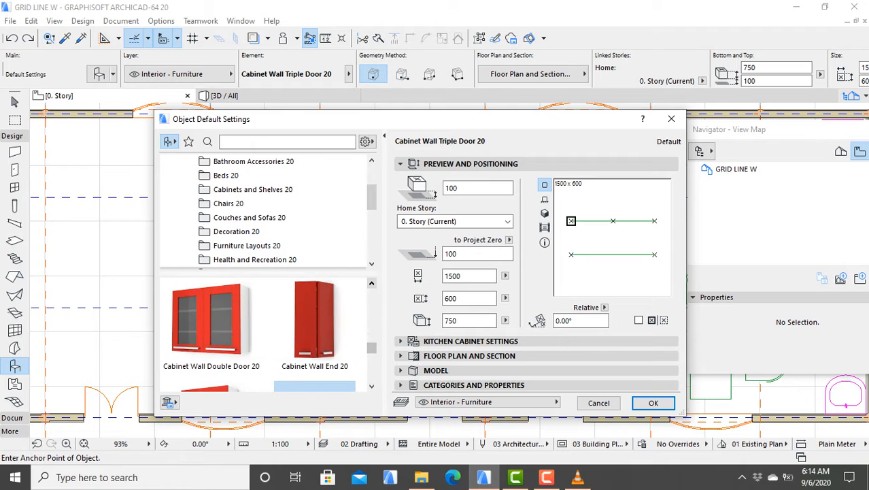
click(211, 327)
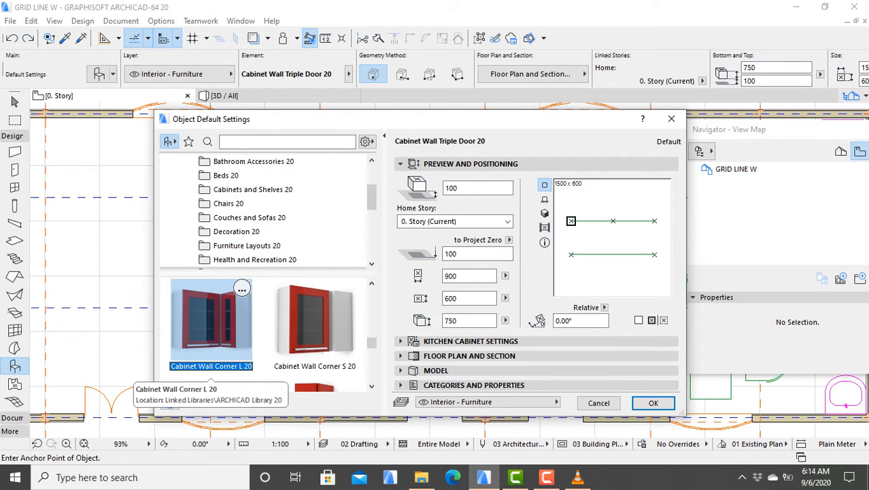
click(653, 403)
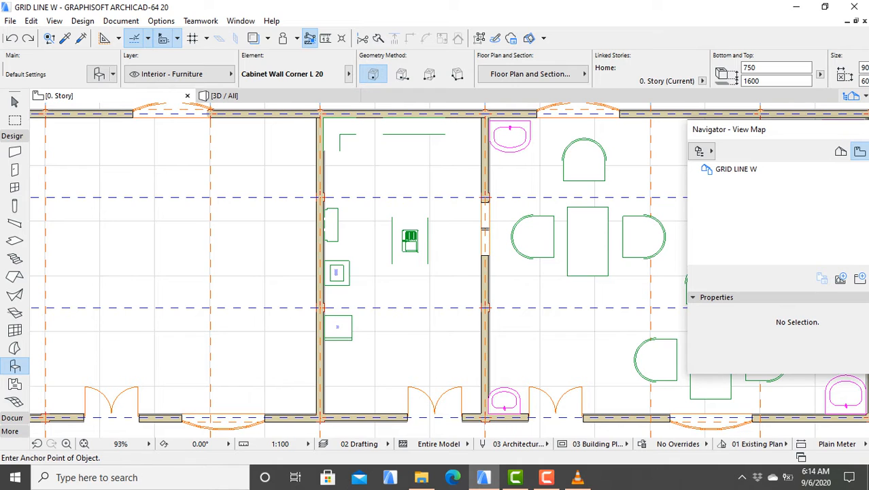
Place the corner wall cabinet in the open floor just below the kitchen's upper wall.
scroll(367, 225, up, 3)
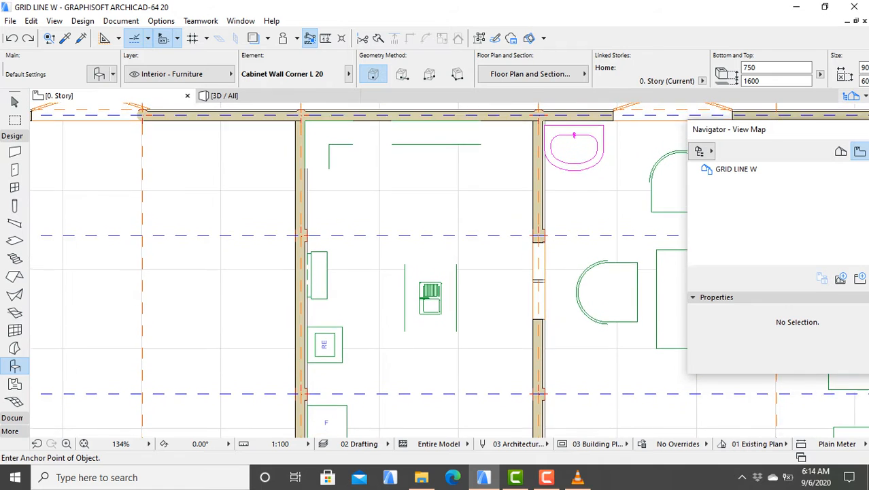
middle_drag(368, 224, 368, 239)
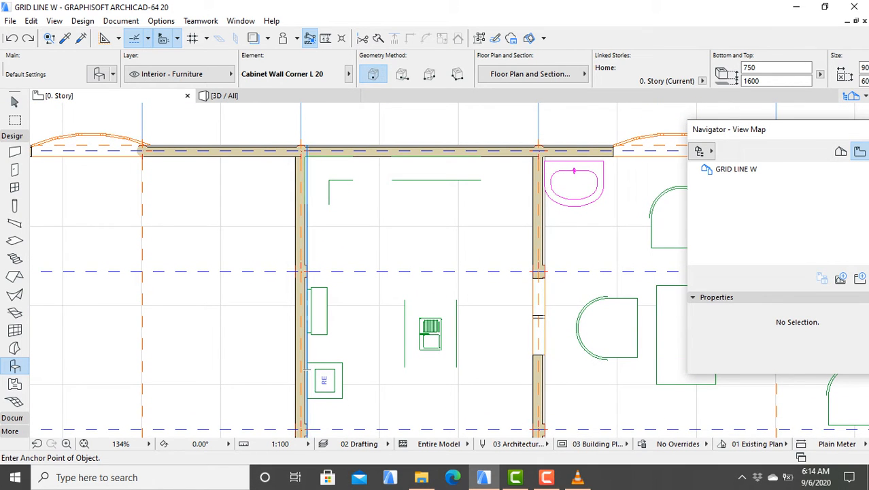
click(370, 197)
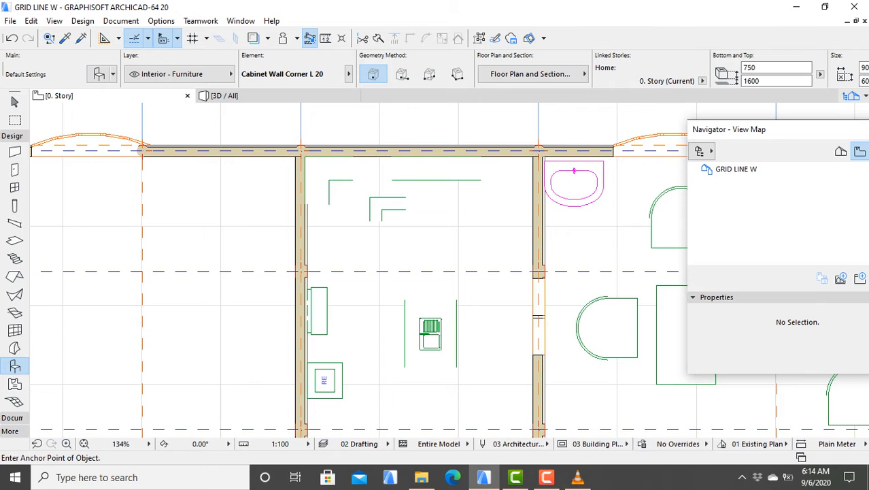
key(Escape)
Move the corner wall cabinet into the kitchen's upper-left wall corner, over the base corner cabinet.
click(370, 204)
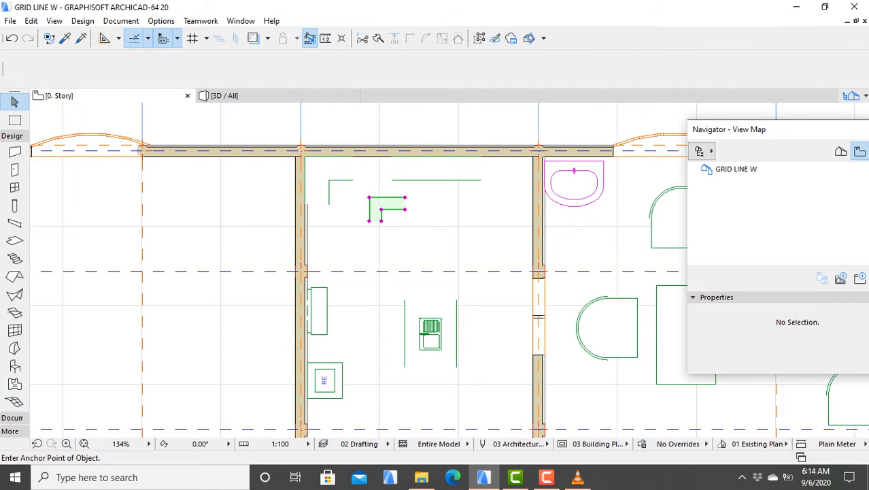
right_click(371, 194)
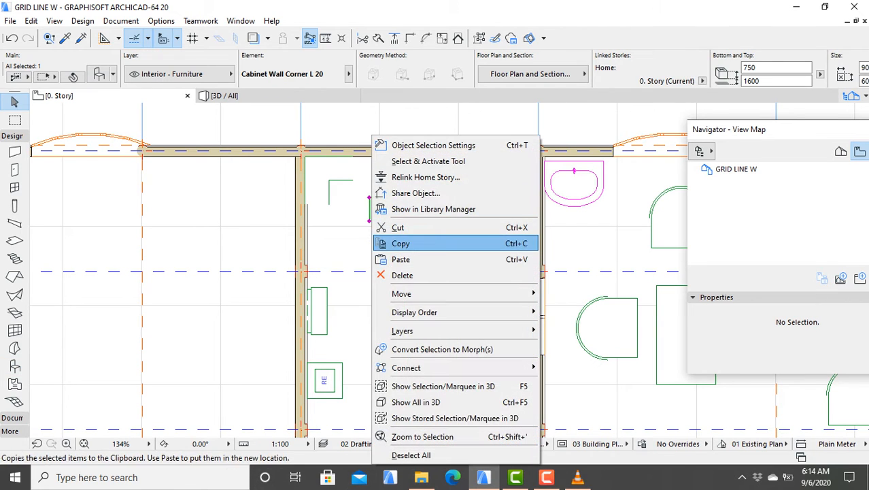
mouse_move(409, 294)
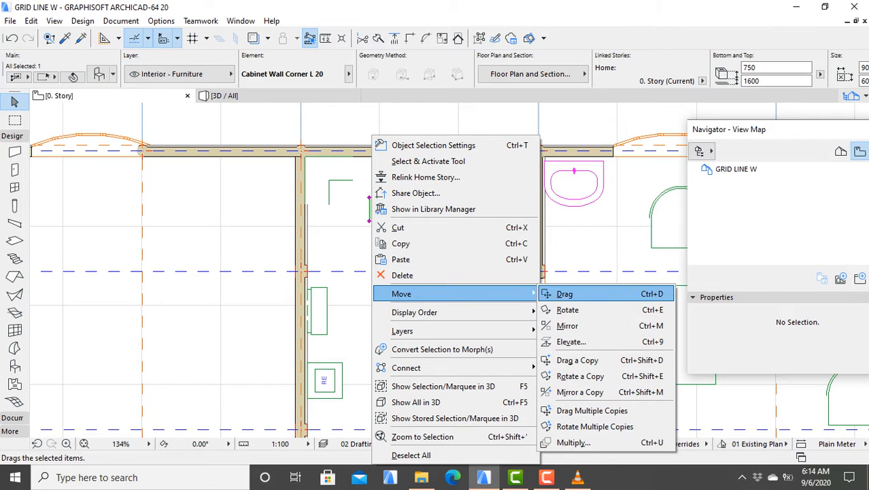
click(565, 293)
click(376, 204)
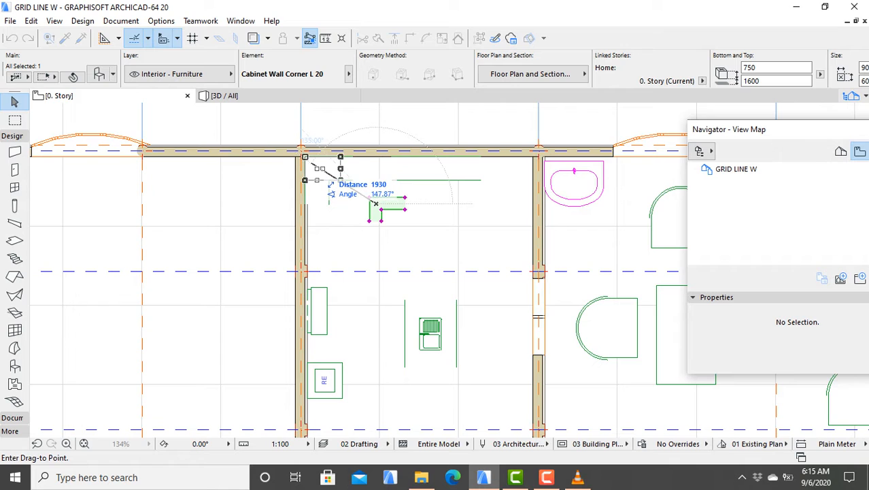
click(315, 168)
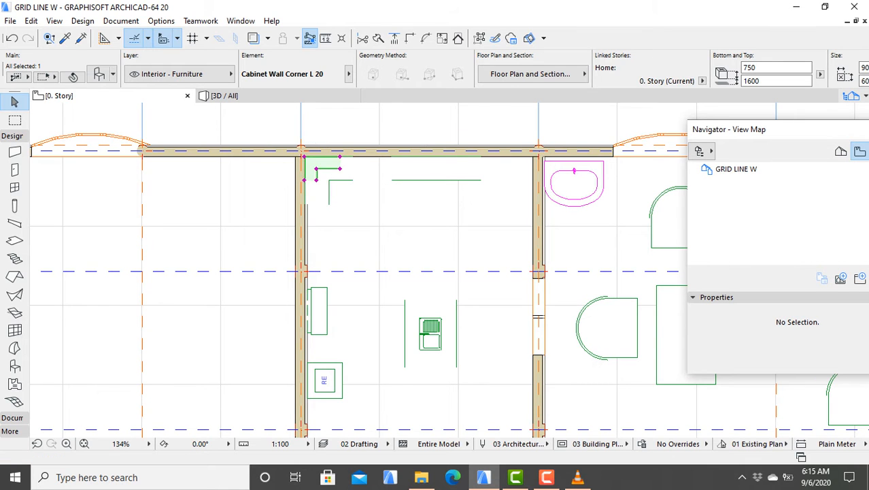
key(Escape)
Check the corner wall cabinet's placement above the base corner cabinet in 3D, and return to the floor plan.
click(224, 95)
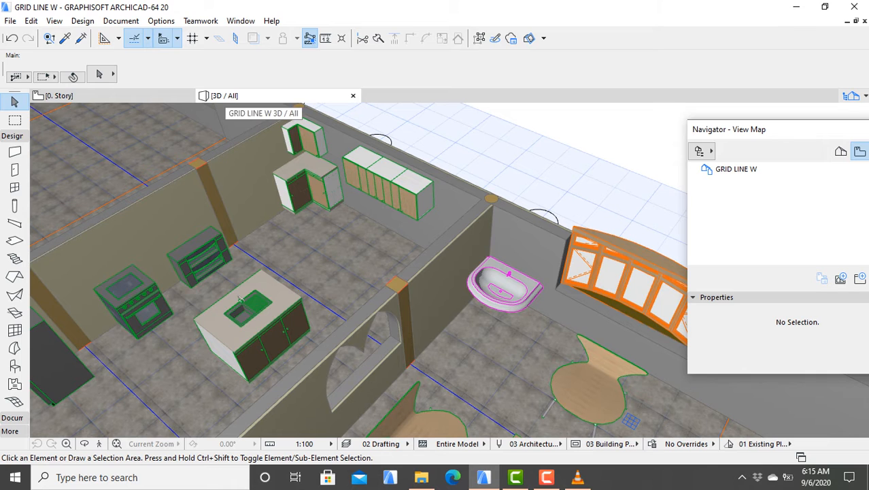
scroll(364, 235, up, 1)
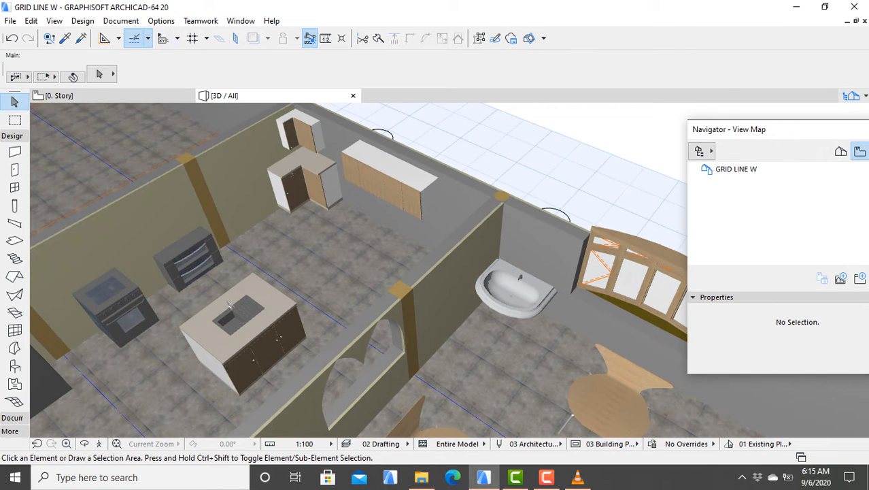
click(86, 443)
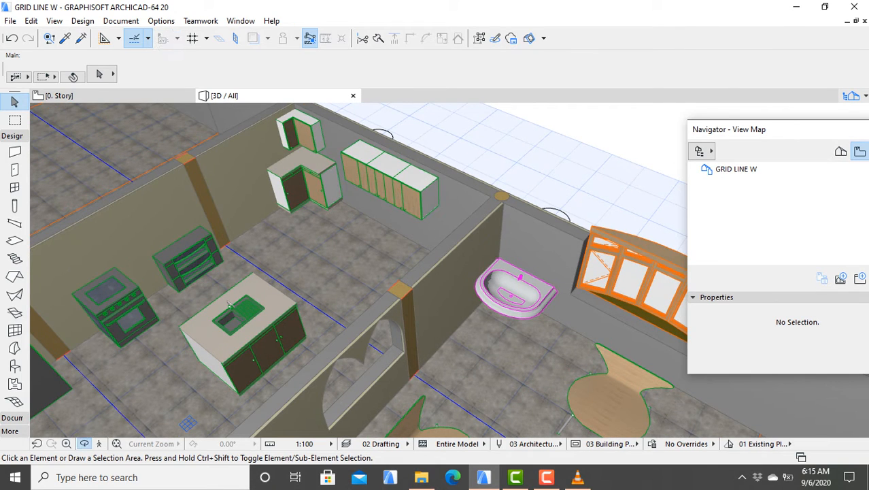
mouse_move(208, 148)
mouse_down()
mouse_move(207, 112)
mouse_move(207, 139)
mouse_up()
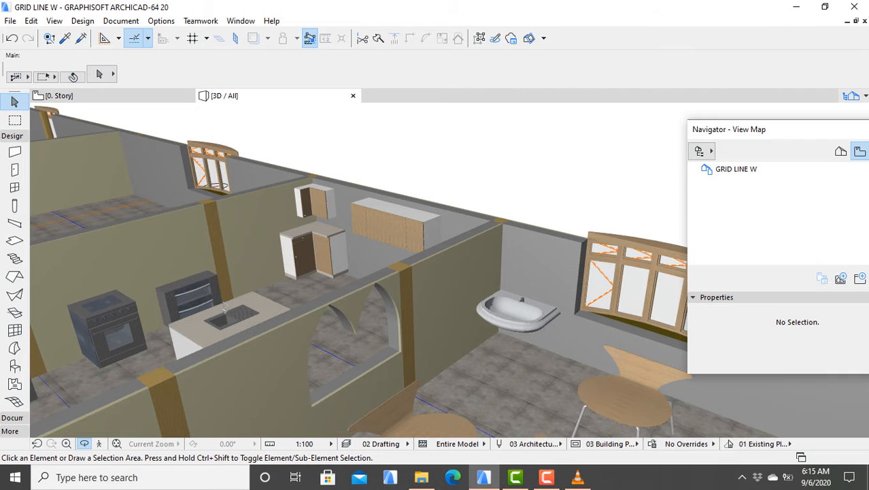
key(Escape)
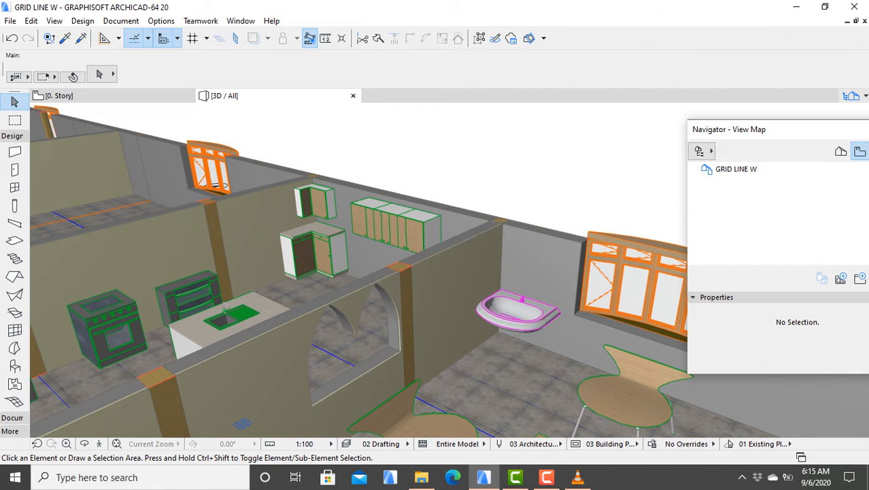
click(61, 95)
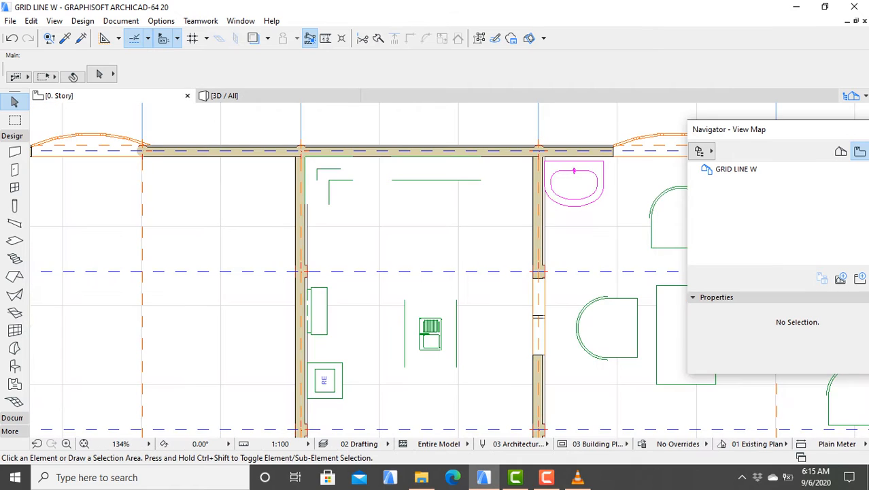
Set the height of the kitchen's Cabinet Base Corner L 20 to 1000.
scroll(376, 228, up, 3)
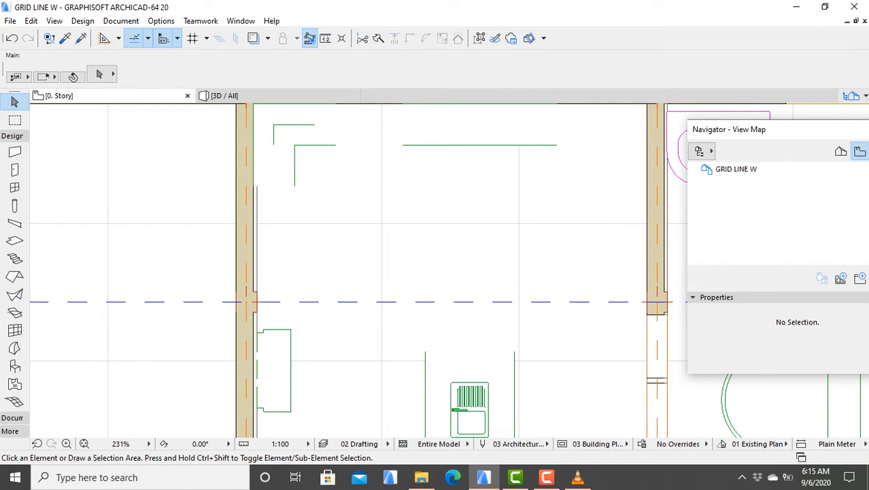
click(315, 145)
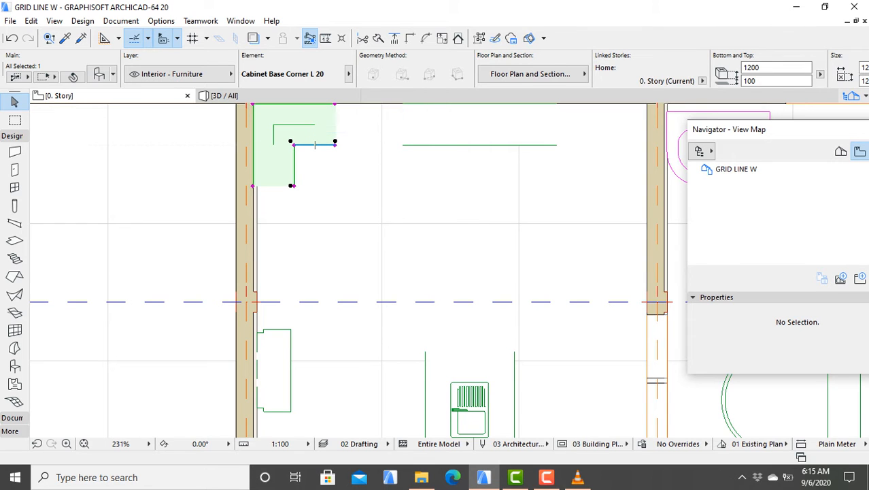
click(99, 74)
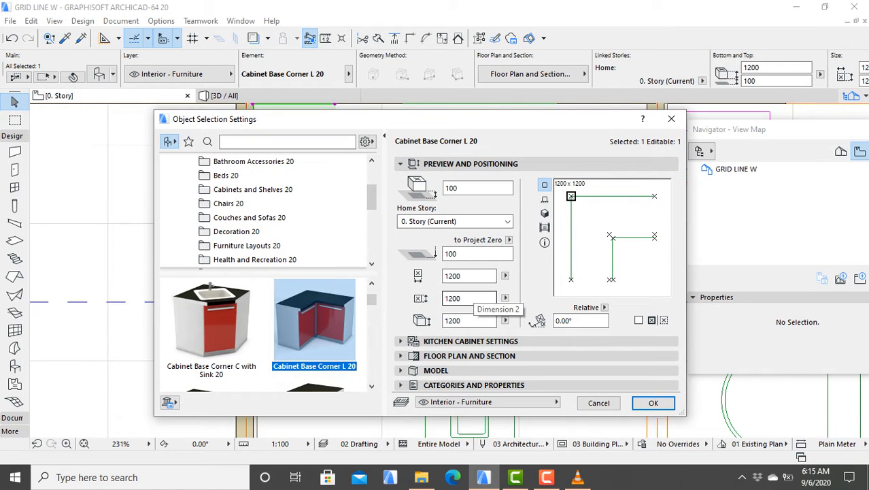
click(469, 320)
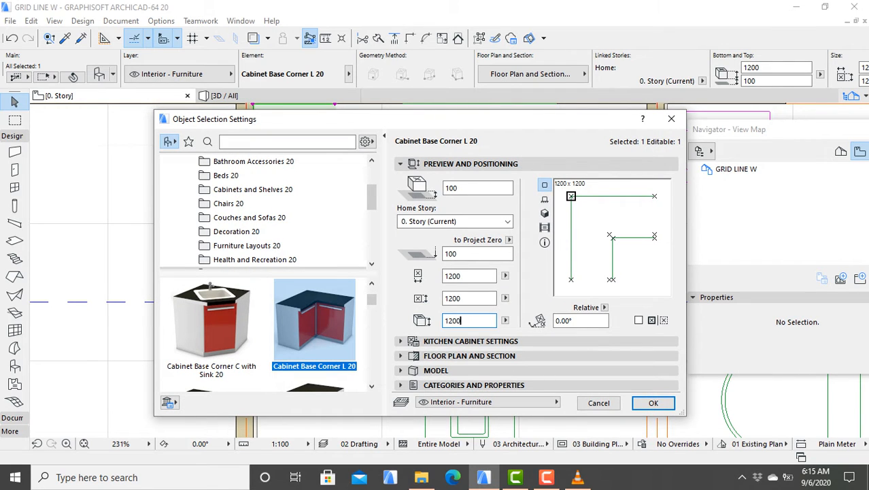
key(BackSpace)
key(BackSpace)
key(BackSpace)
click(653, 403)
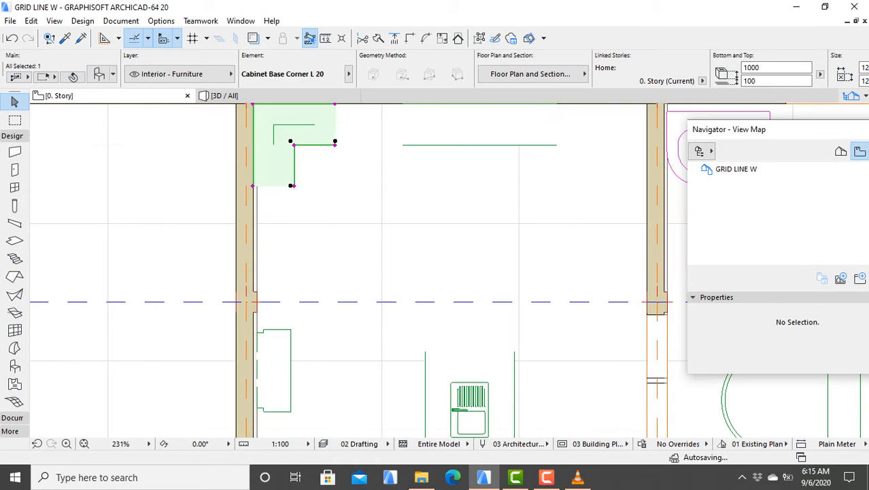
Examine the kitchen in 3D, from the base and wall cabinets to the sink island and the appliances.
key(F3)
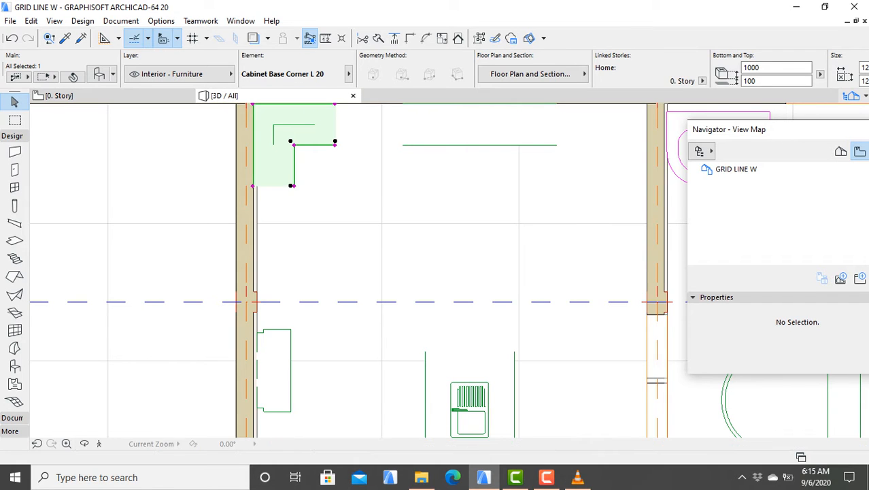
scroll(326, 275, up, 4)
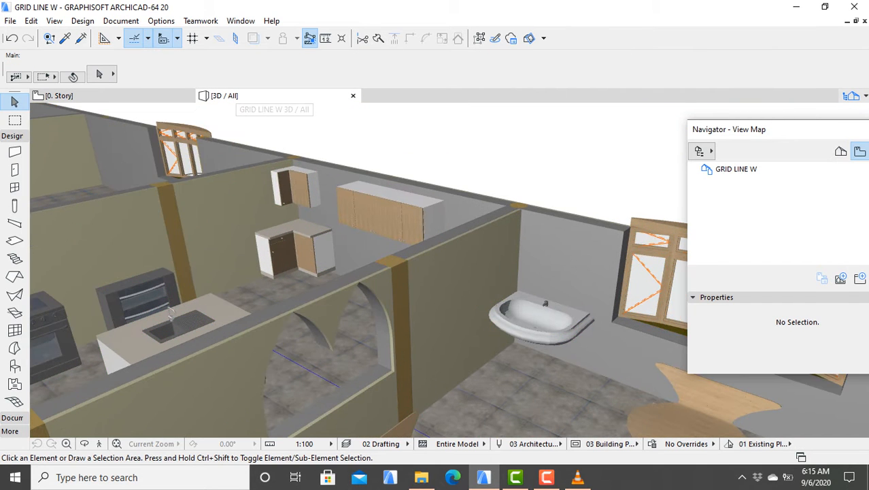
scroll(284, 265, up, 1)
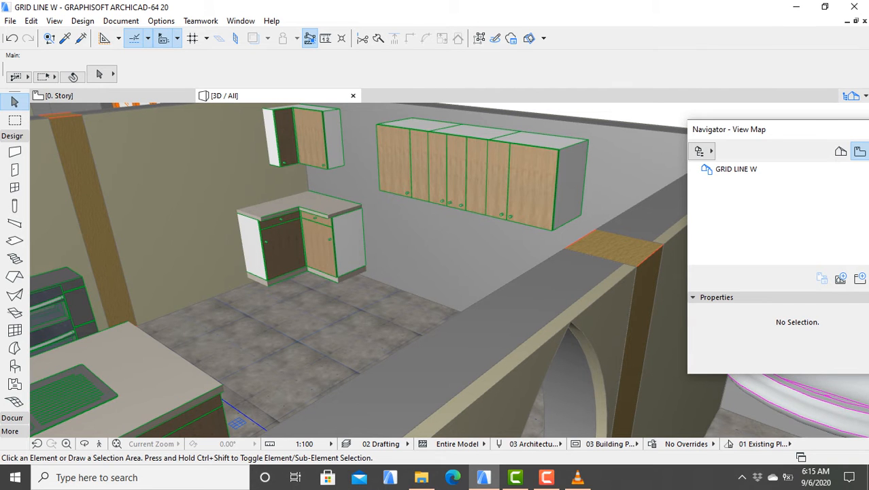
scroll(260, 305, down, 5)
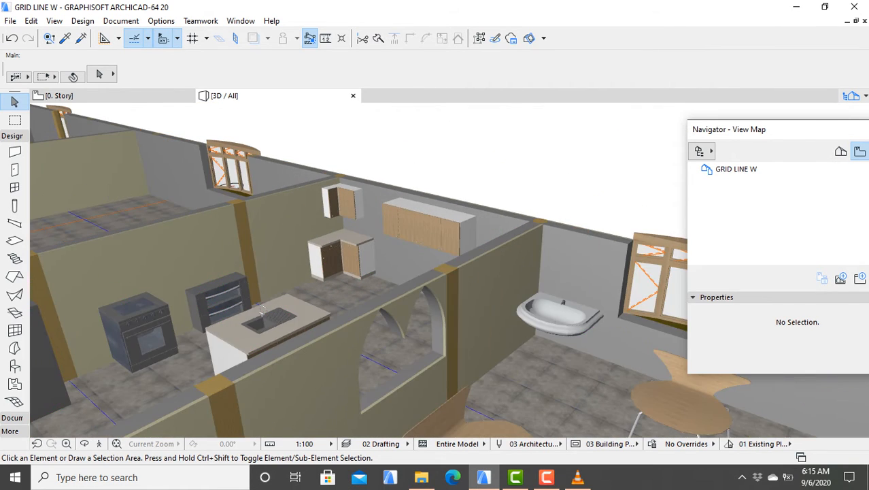
scroll(262, 307, down, 2)
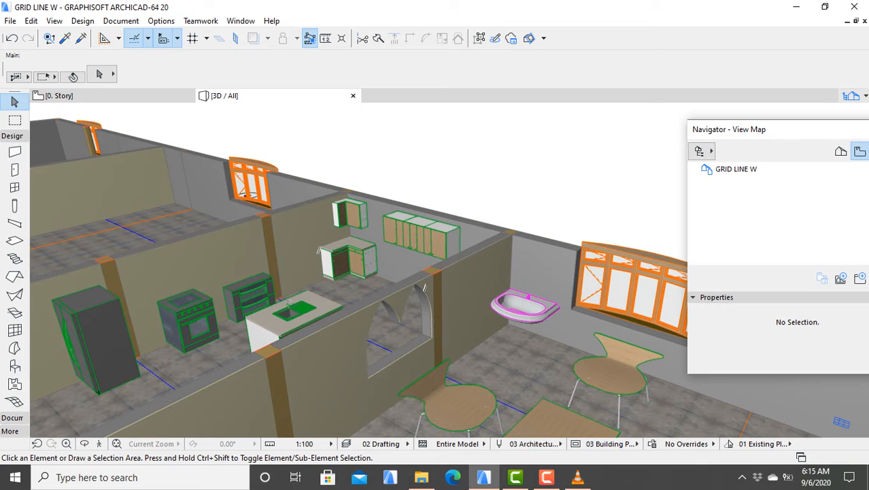
click(494, 156)
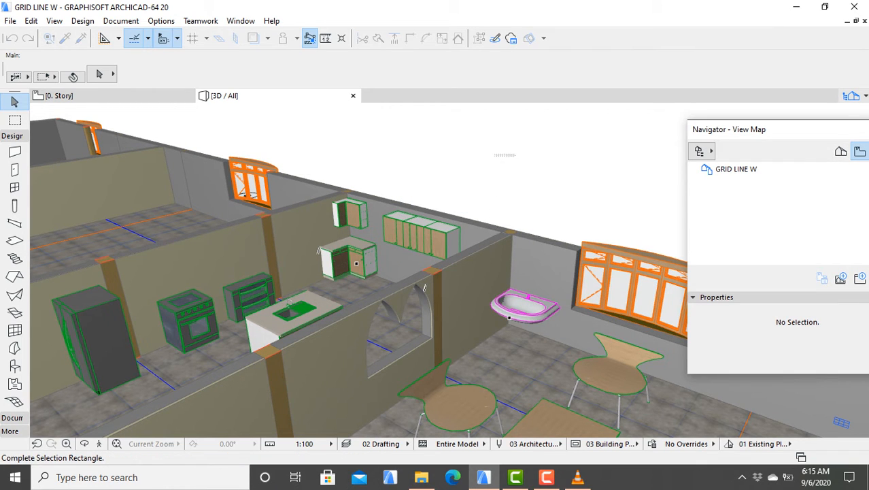
key(Escape)
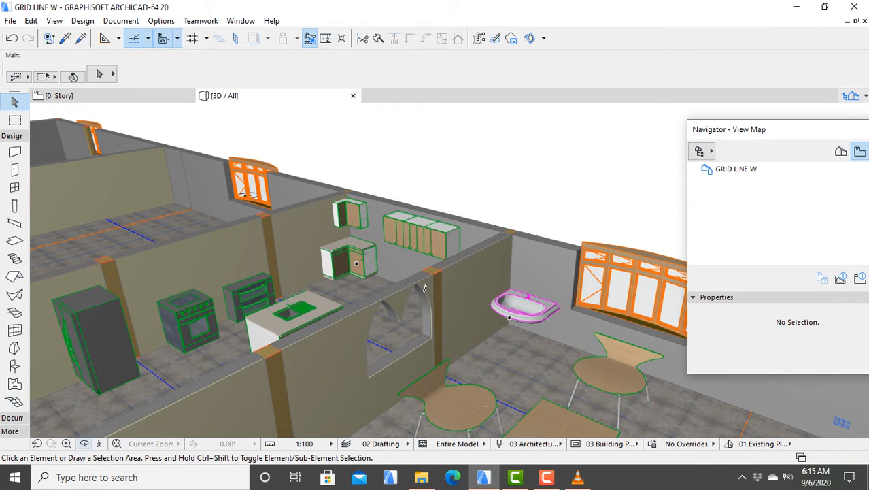
click(84, 444)
drag(435, 245, 469, 225)
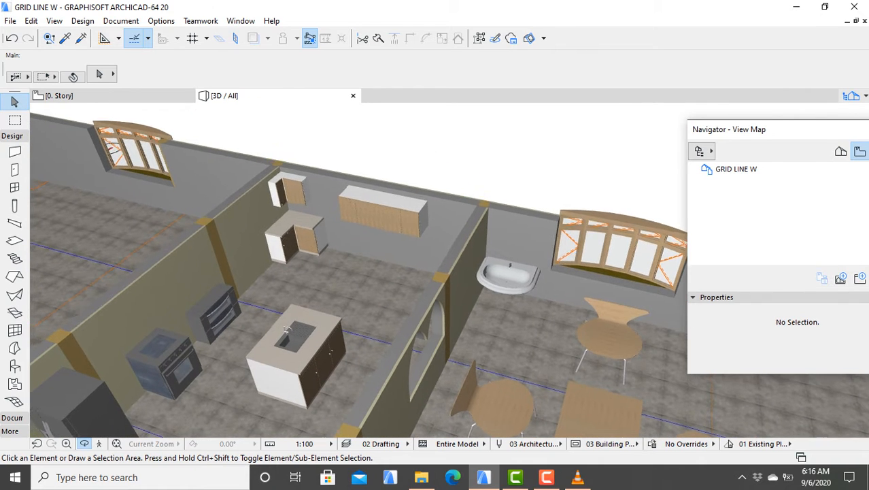
middle_drag(408, 285, 544, 183)
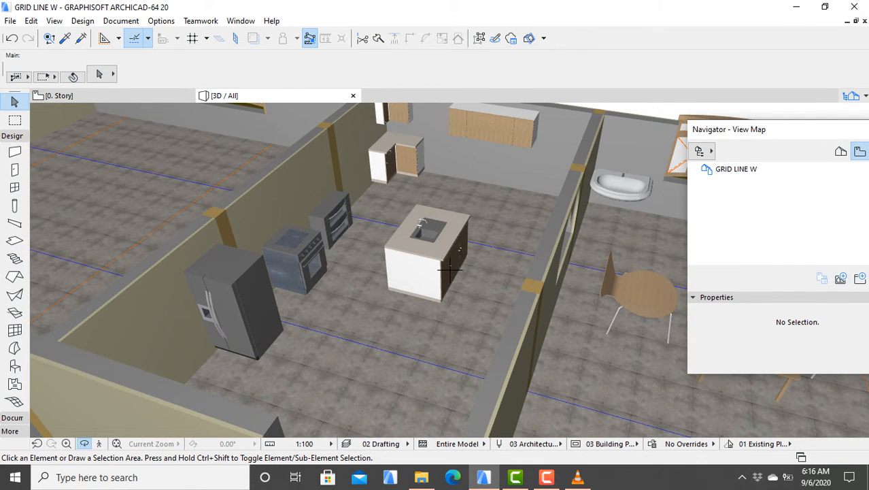
Return to the floor plan and bring the kitchen area beside the stove and refrigerator into close view.
click(112, 96)
scroll(337, 335, down, 4)
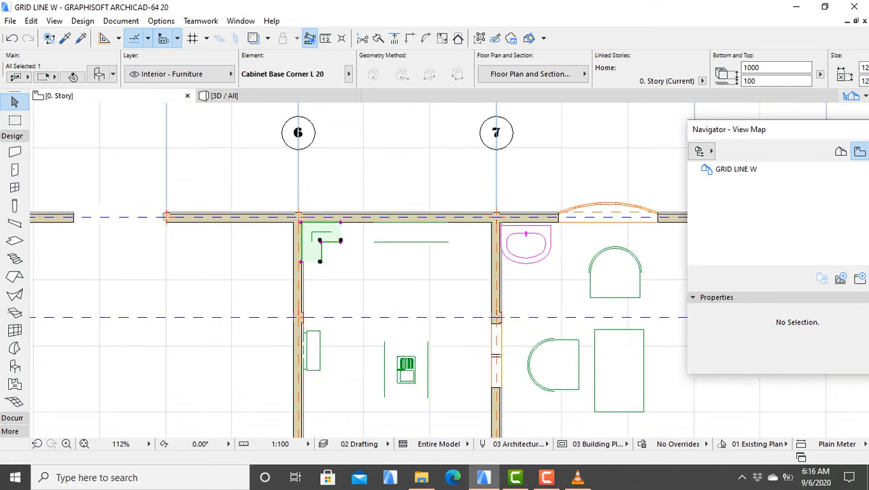
middle_drag(408, 306, 393, 164)
scroll(364, 278, up, 6)
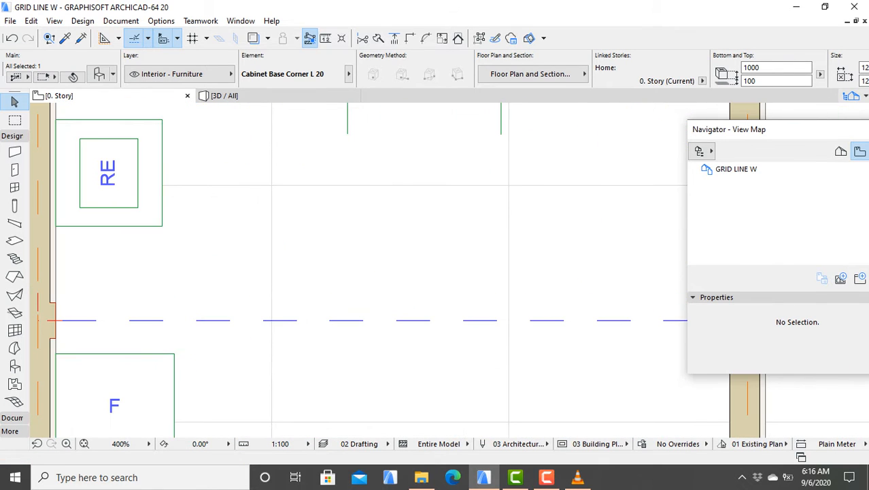
Rotate the refrigerator by the kitchen's left wall 90° counter-clockwise so its door side faces into the room.
middle_drag(289, 368, 428, 172)
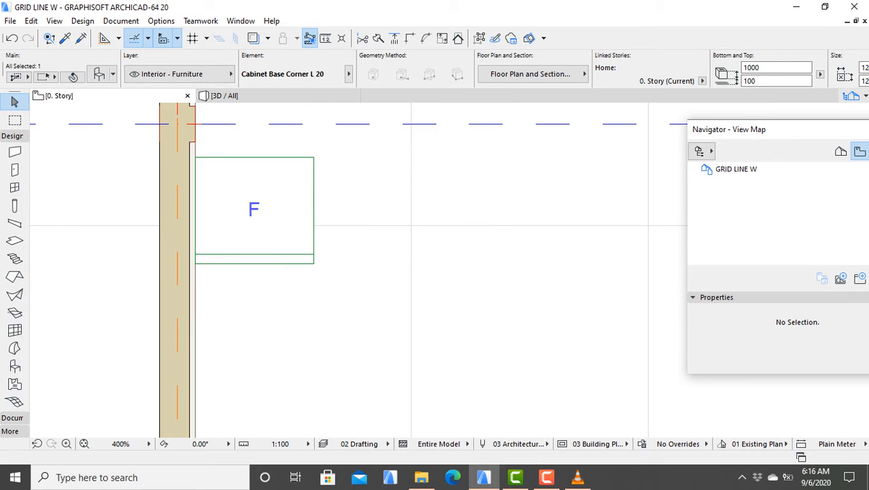
click(299, 170)
right_click(300, 170)
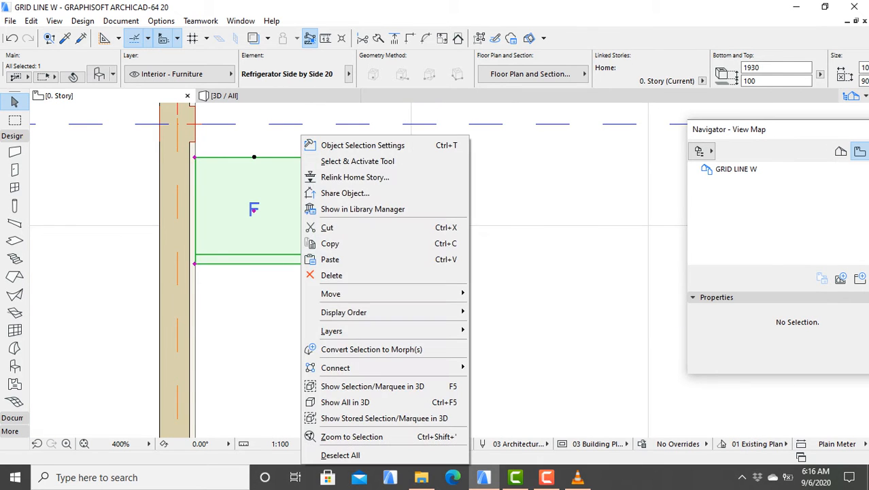
mouse_move(381, 293)
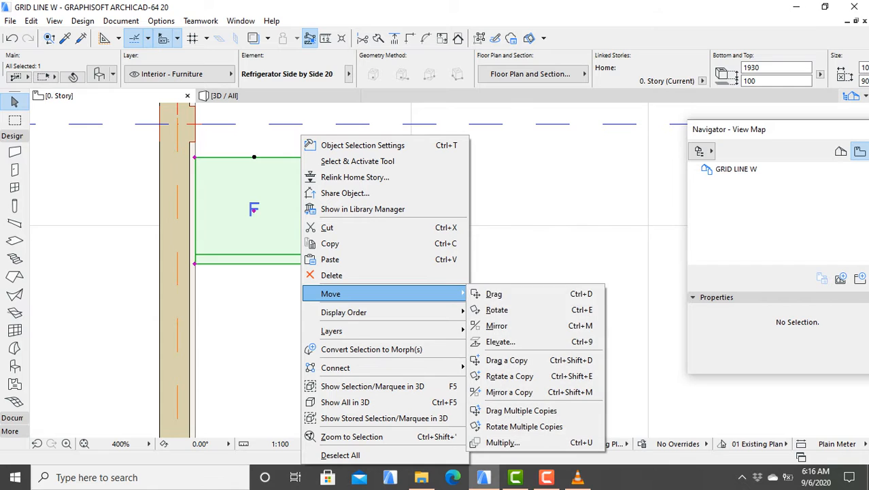
click(527, 310)
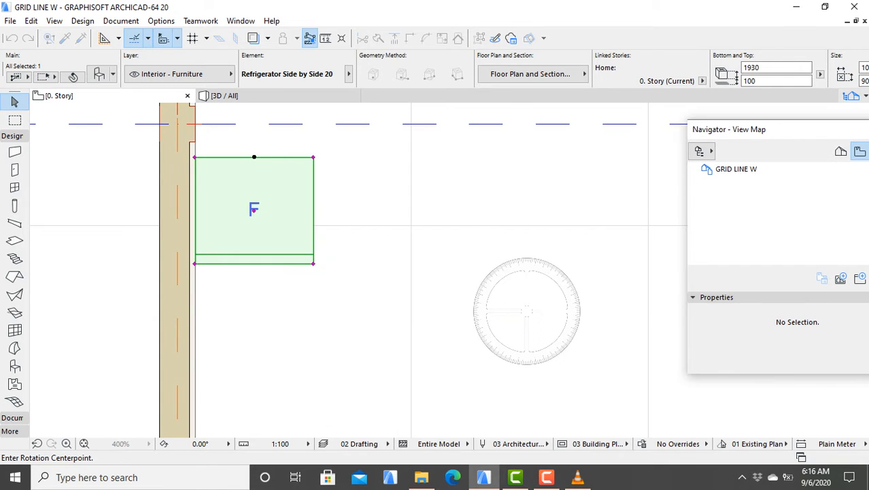
click(281, 240)
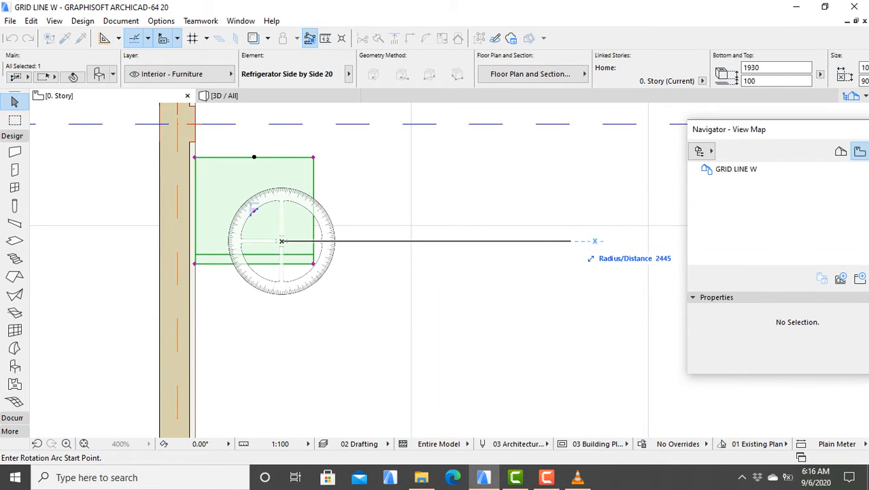
click(571, 240)
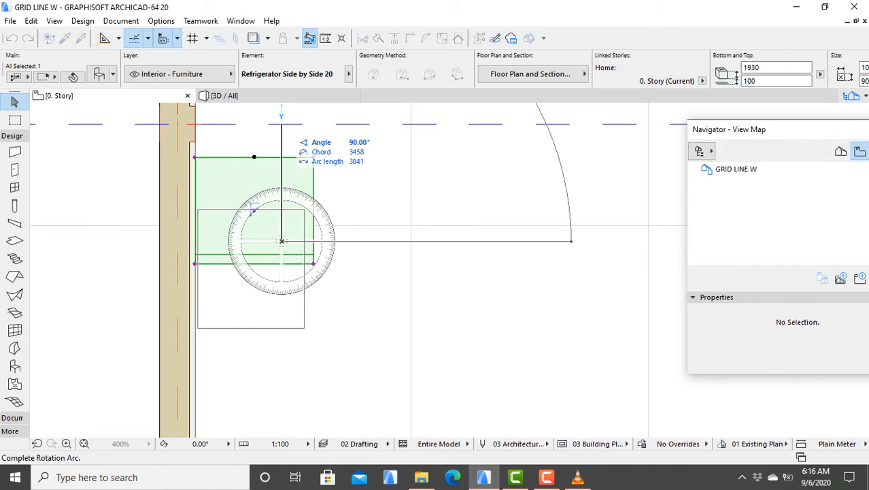
click(282, 124)
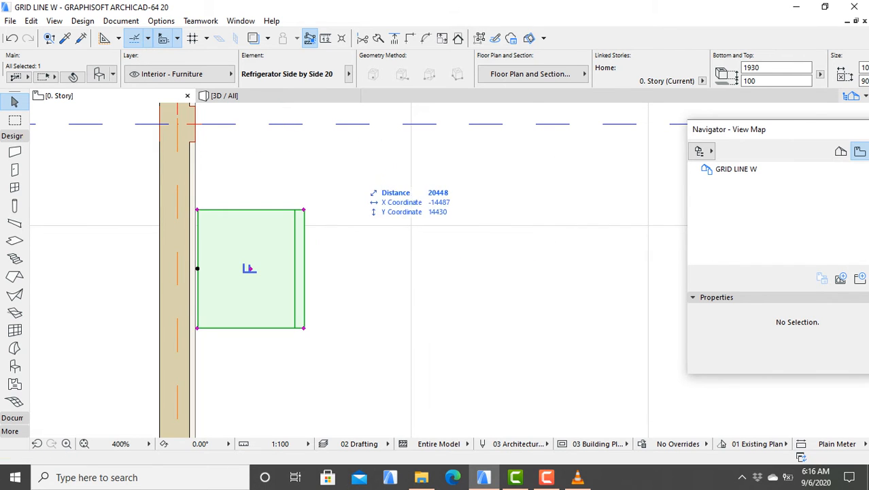
key(Escape)
Examine the rotated refrigerator in 3D against the stove, the sink island and the rest of the kitchen.
key(F3)
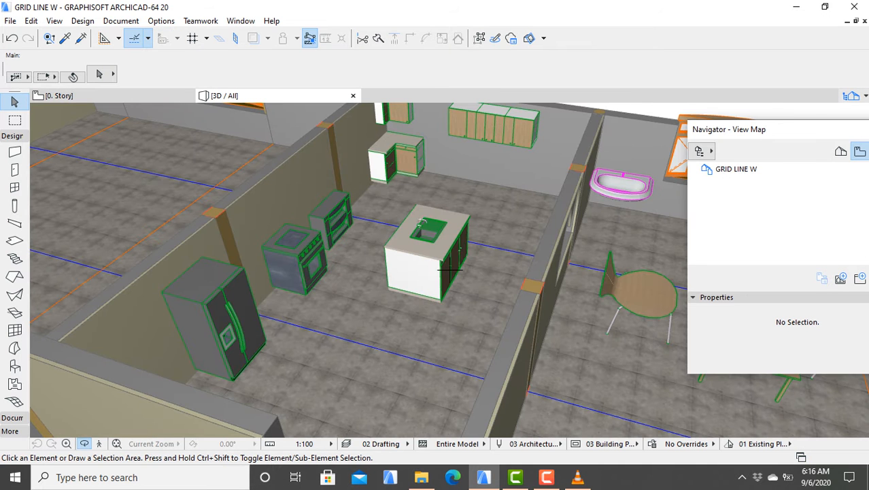
scroll(450, 270, up, 2)
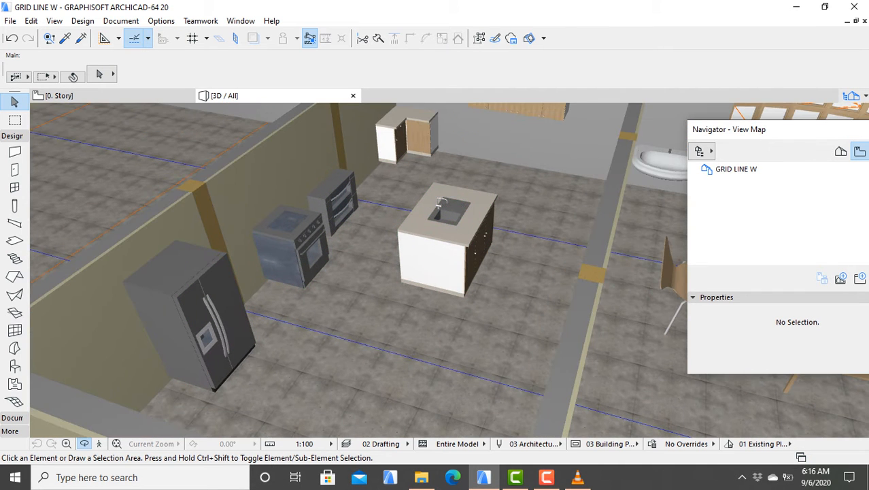
scroll(450, 270, down, 2)
scroll(448, 271, down, 3)
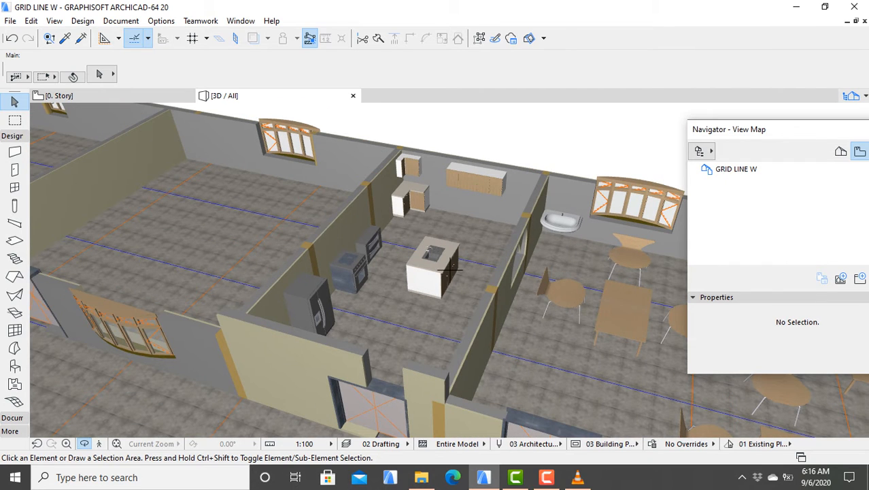
scroll(450, 270, up, 4)
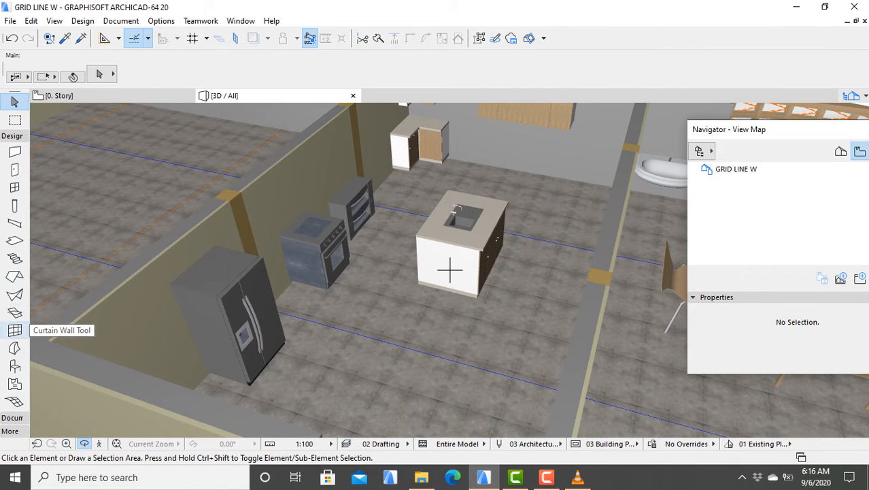
Choose Shelf Base End 01 20 from the object library as the next item for placement.
click(14, 366)
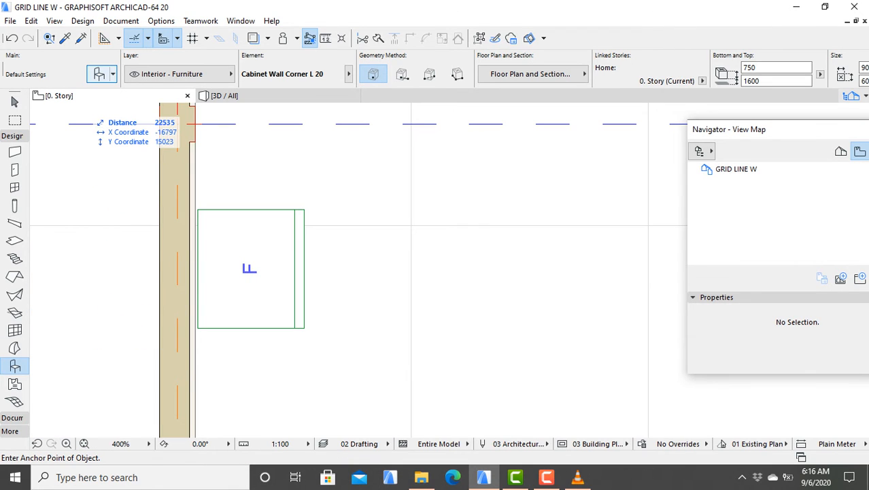
click(99, 74)
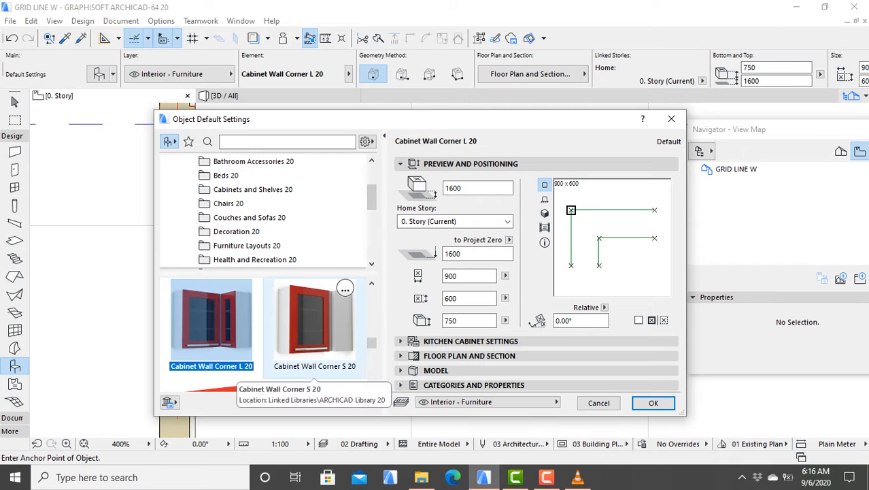
scroll(245, 374, down, 1)
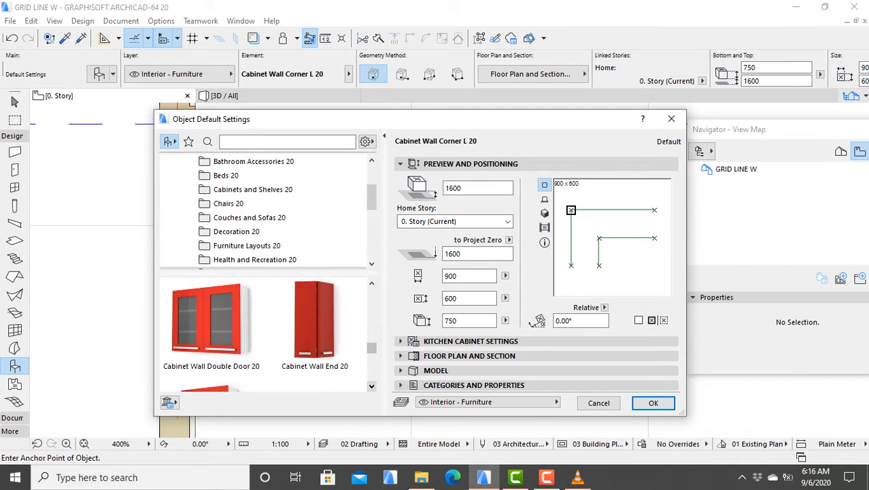
scroll(269, 333, down, 4)
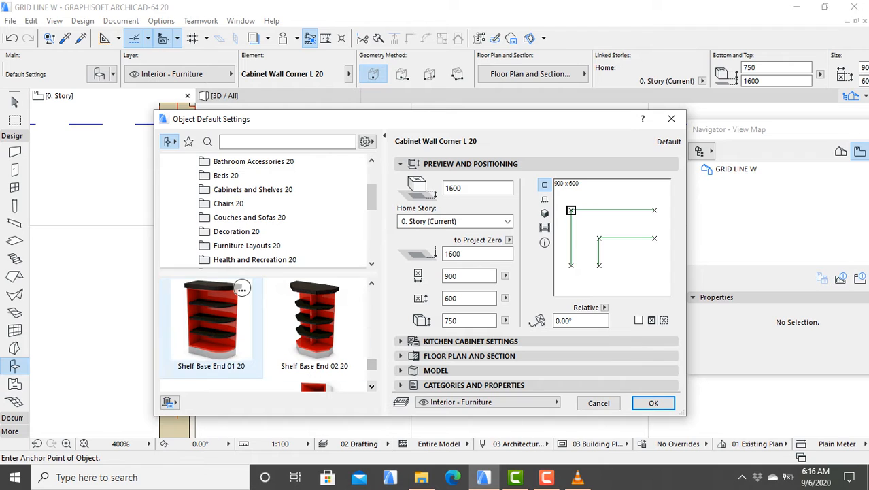
click(211, 320)
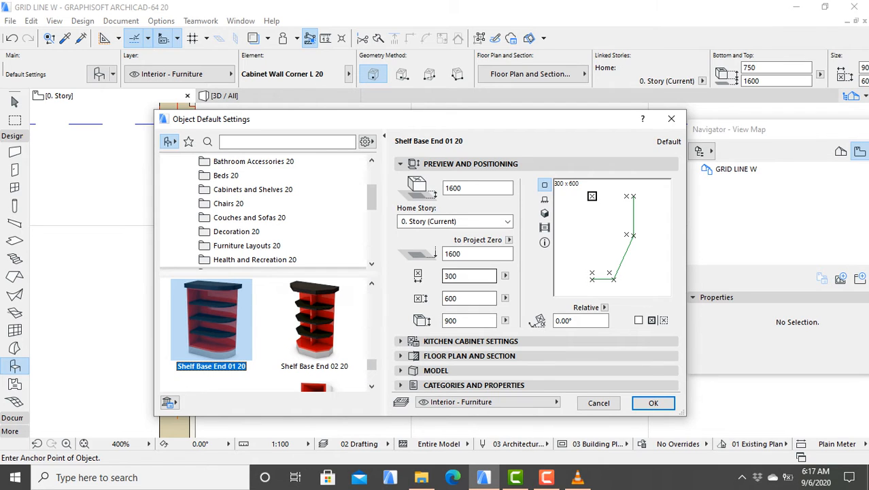
Set the shelf's width to 500, its height to 1000 and its base elevation to 100, and adjust its depth.
click(467, 275)
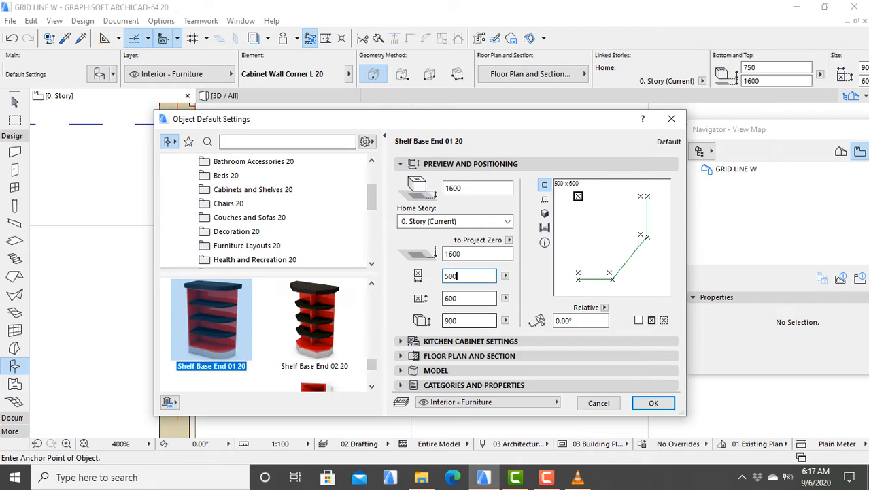
click(468, 321)
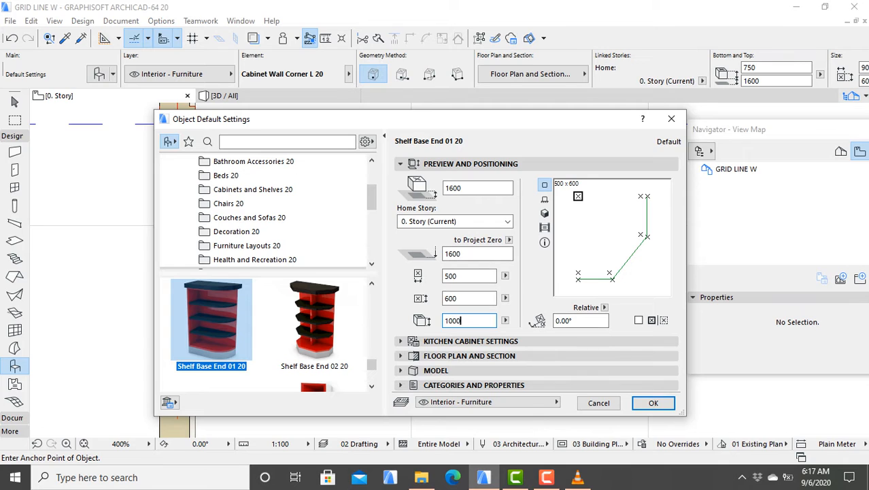
click(457, 298)
key(Return)
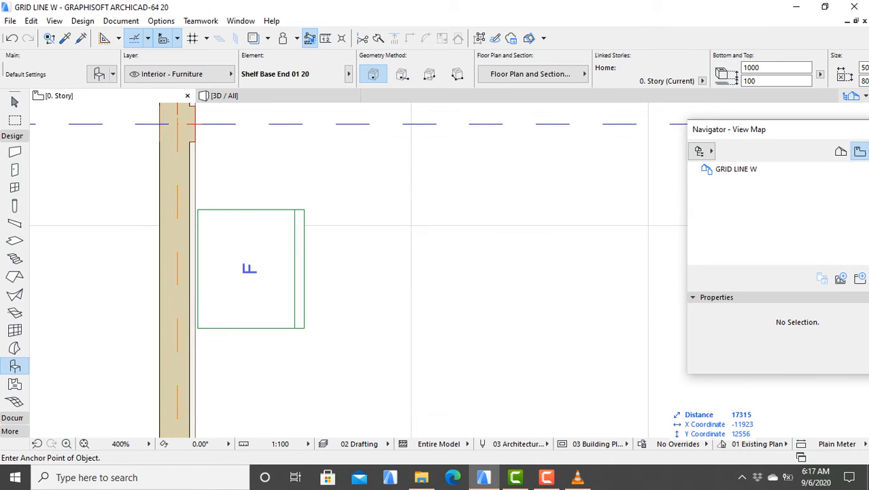
Place the shelf against the kitchen's right partition wall, just above the wall opening near the grid line.
scroll(517, 327, down, 6)
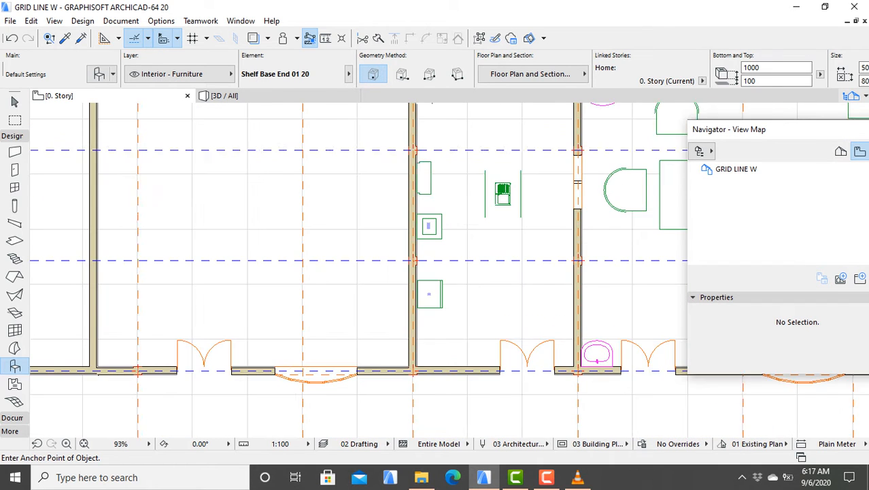
scroll(487, 306, down, 2)
scroll(488, 305, up, 2)
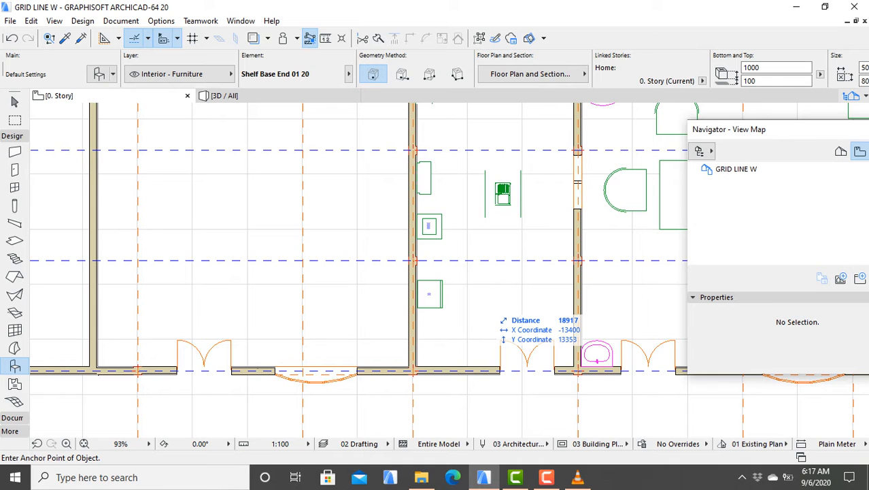
middle_drag(537, 212, 498, 269)
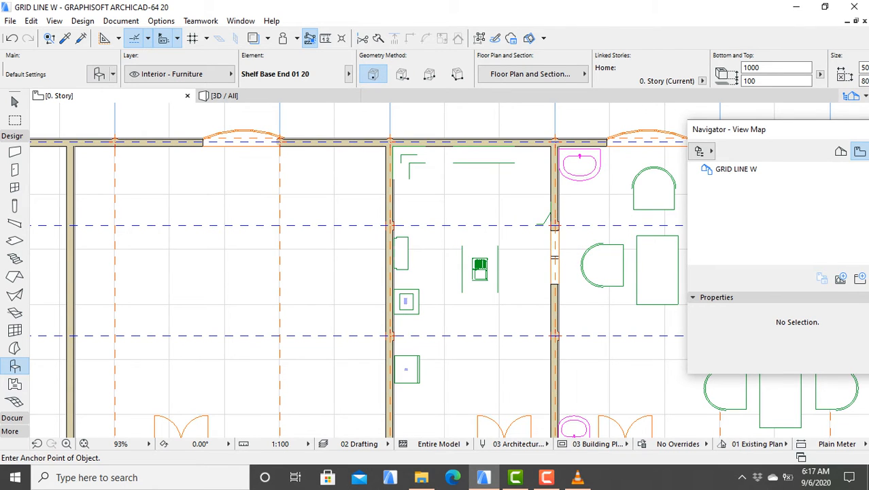
scroll(530, 248, up, 4)
middle_drag(529, 247, 502, 279)
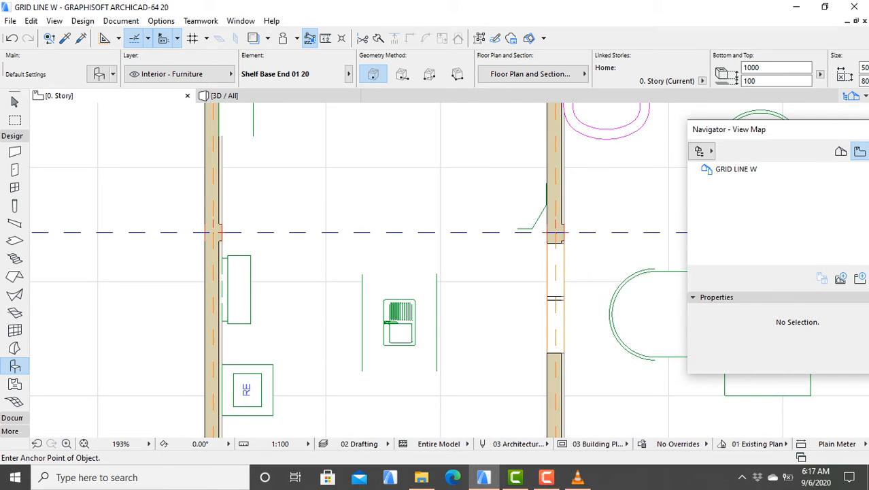
key(Escape)
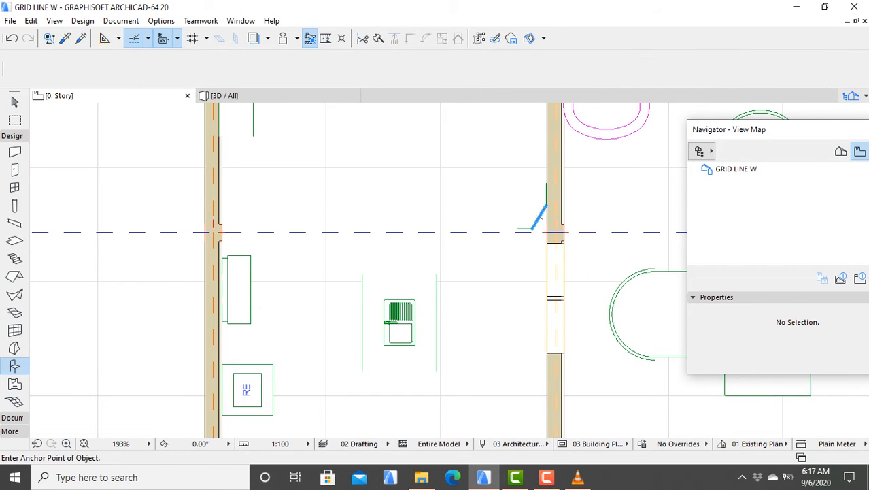
Check in 3D which way the new shelf faces beside the partition wall, and return to the floor plan.
key(F3)
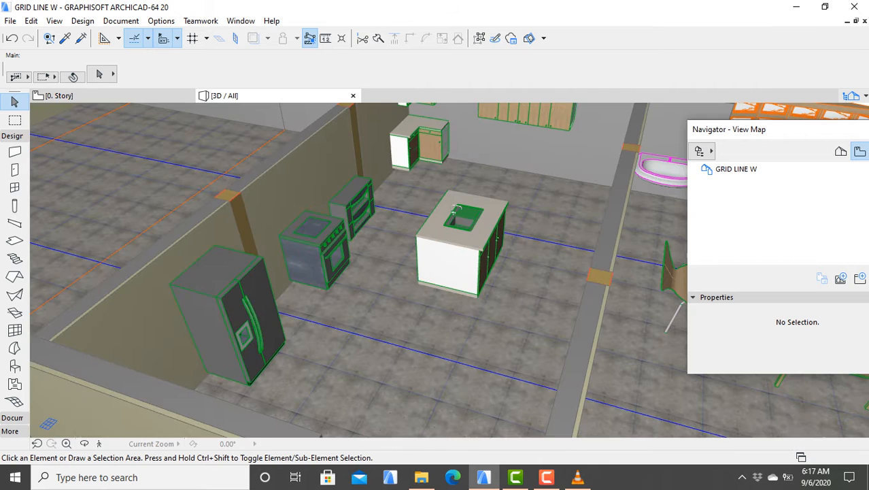
scroll(539, 260, up, 2)
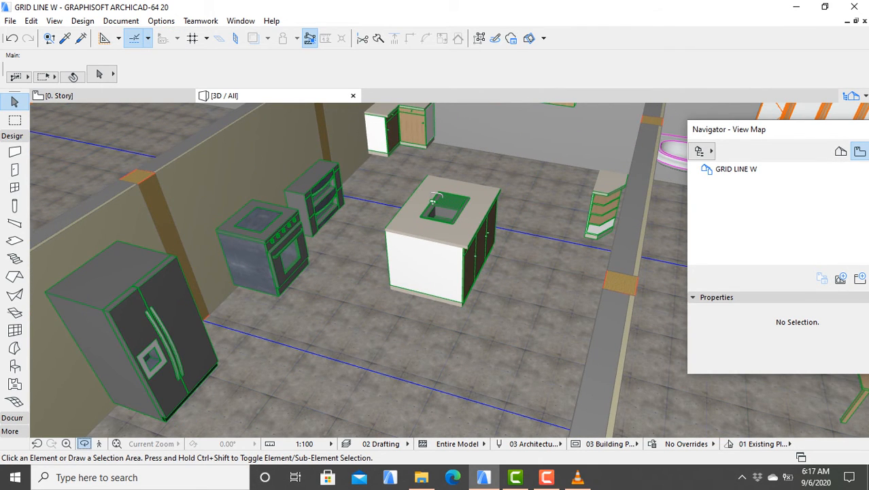
shift+middle_drag(435, 270, 381, 252)
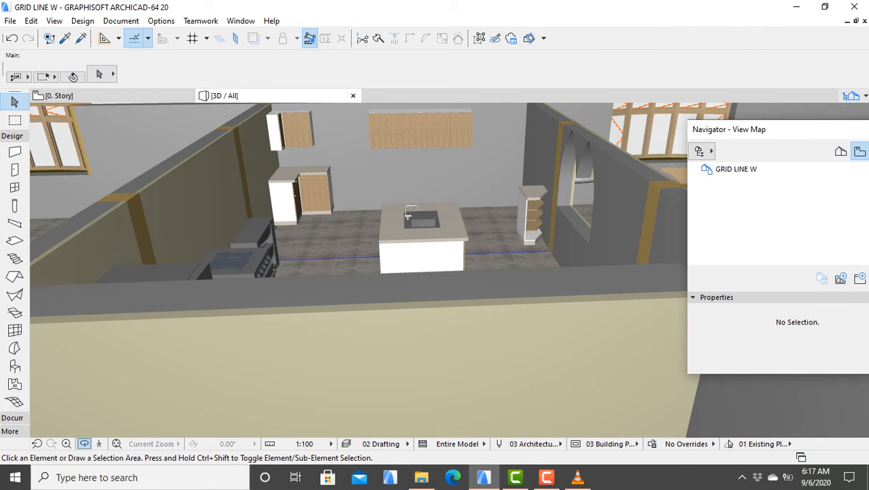
shift+middle_drag(449, 270, 465, 251)
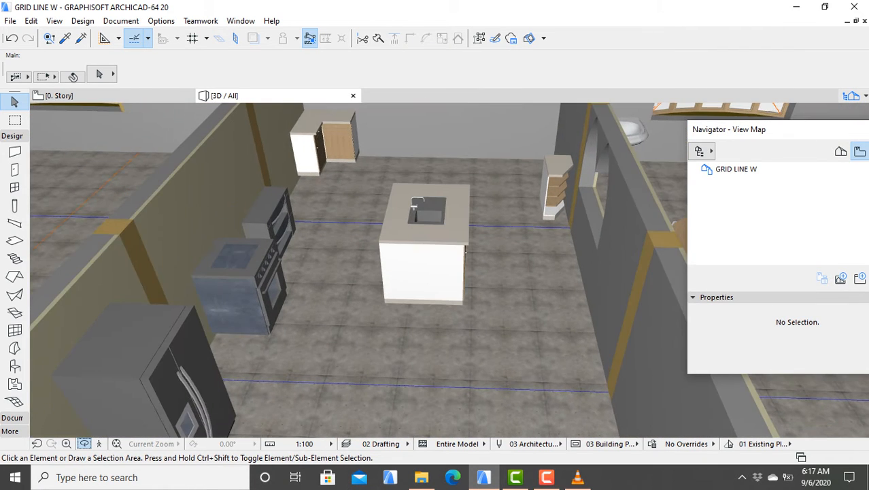
key(F2)
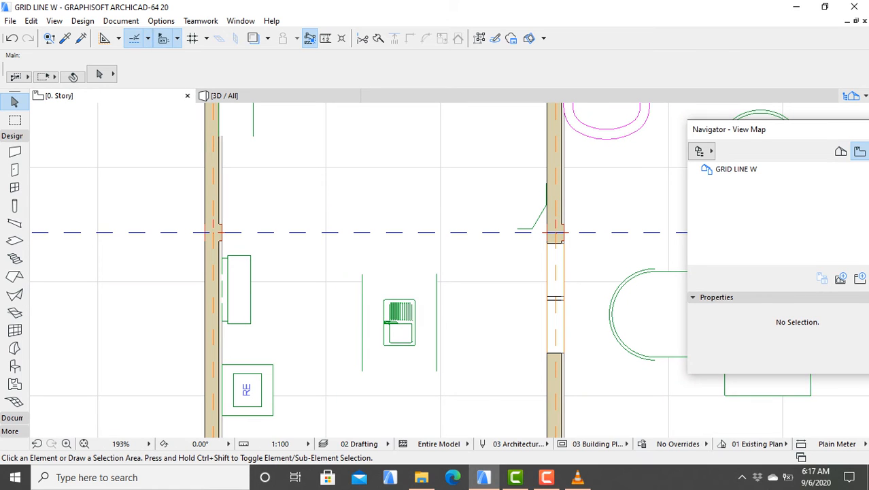
Rotate the Shelf Base End 01 20 beside the right partition wall by 180° about its lower-left corner.
click(534, 194)
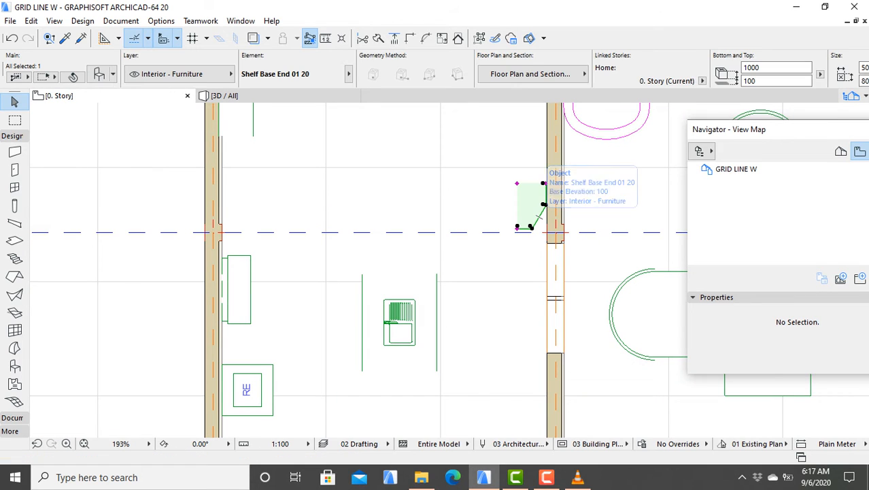
right_click(534, 193)
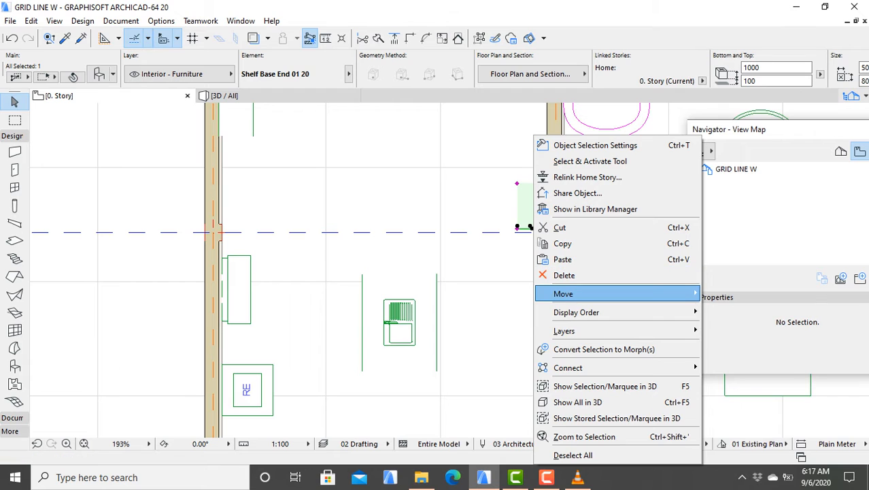
mouse_move(598, 293)
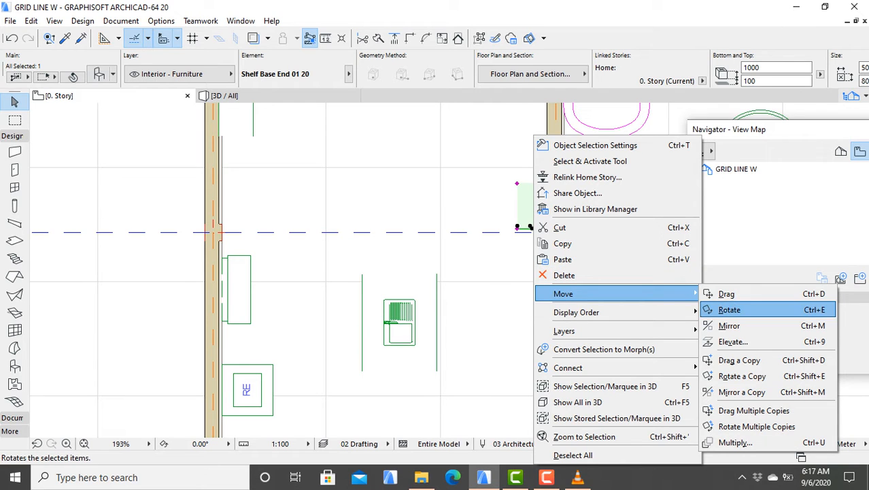
click(729, 310)
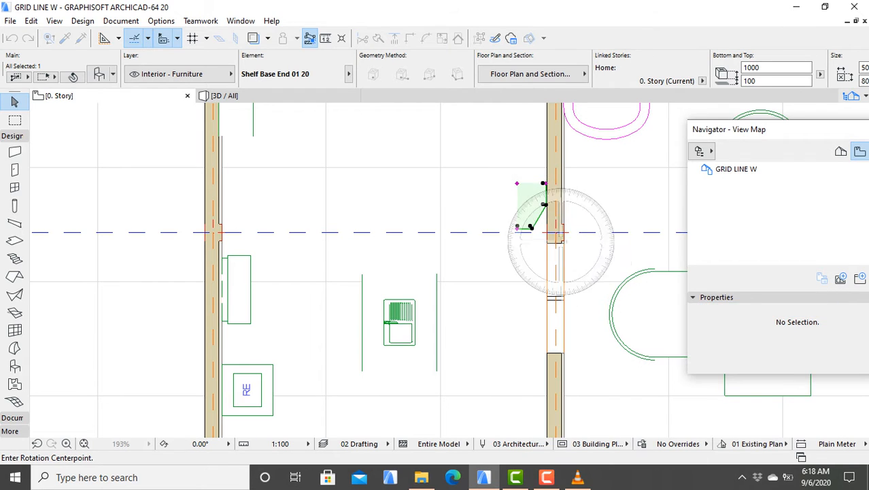
click(517, 227)
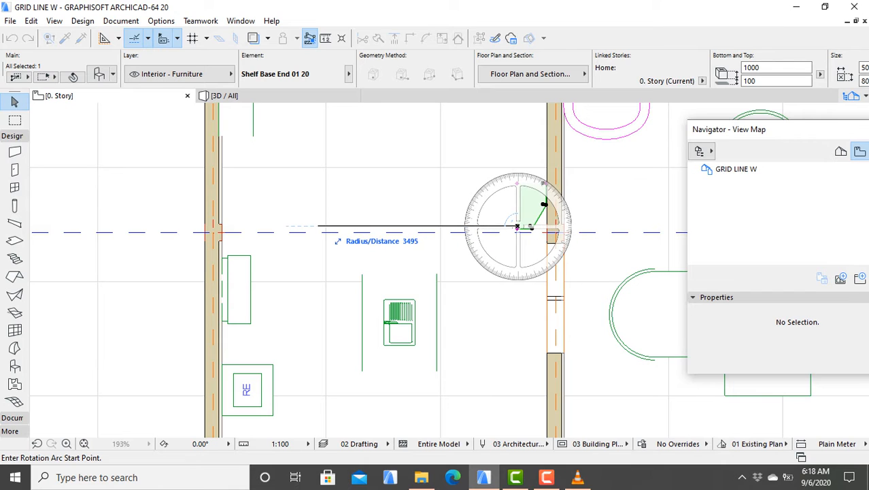
click(317, 227)
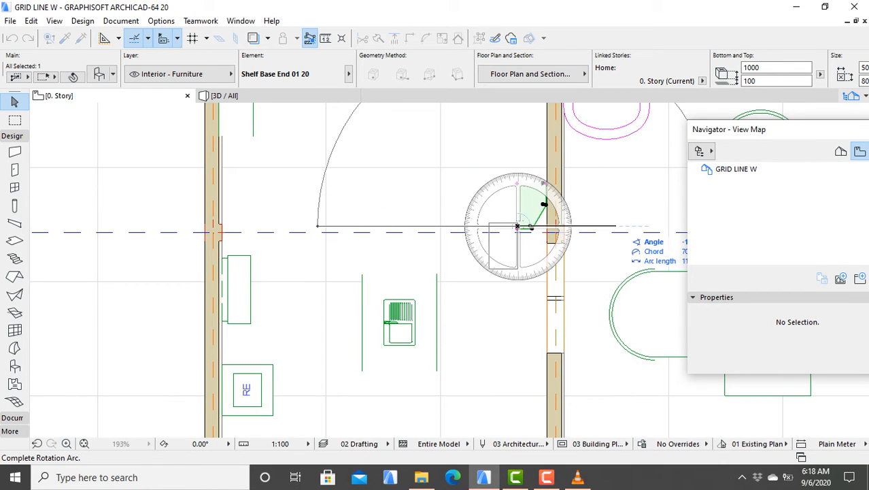
click(544, 202)
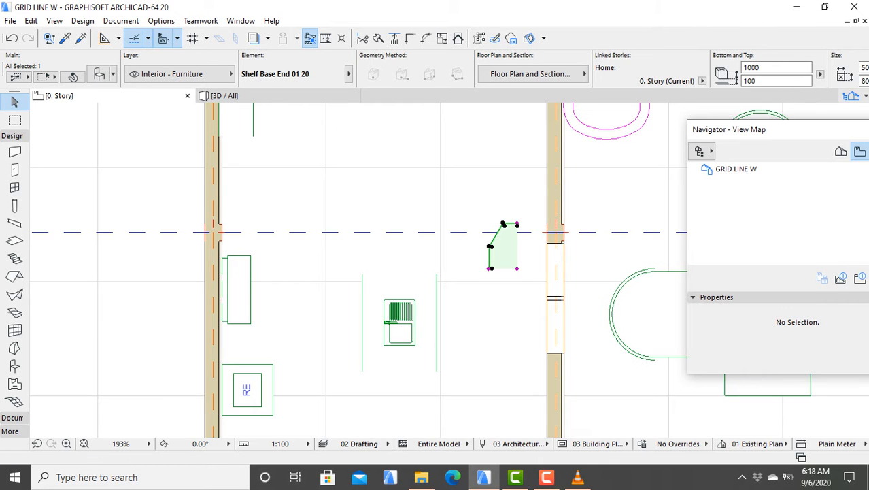
Check in 3D how the rotated shelf faces relative to the sink island, and return to the floor plan.
key(F3)
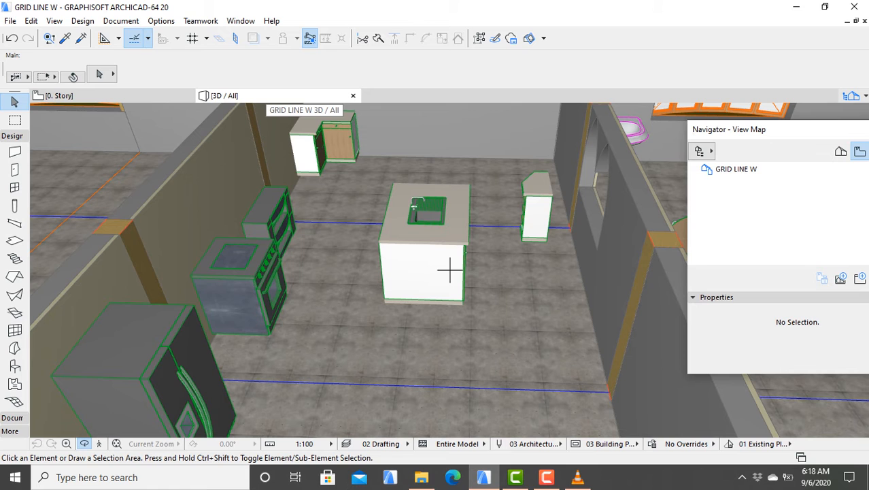
shift+middle_drag(450, 270, 548, 269)
shift+middle_drag(436, 265, 471, 262)
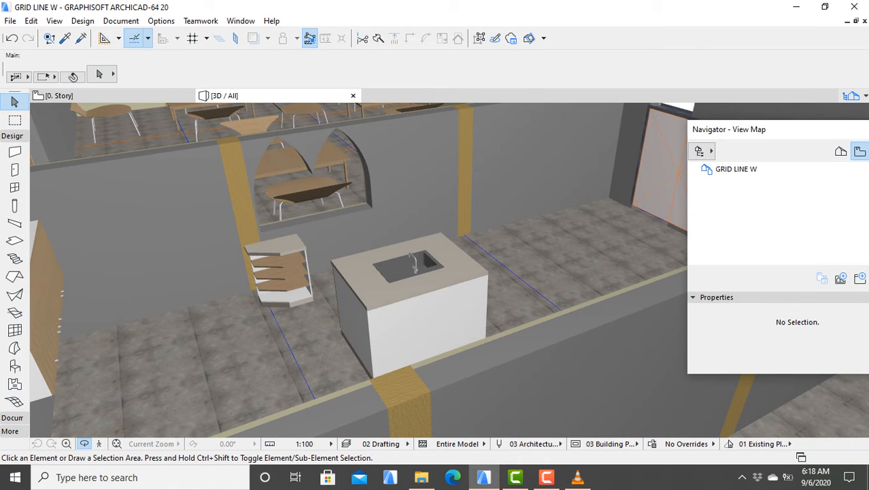
shift+middle_drag(471, 261, 475, 320)
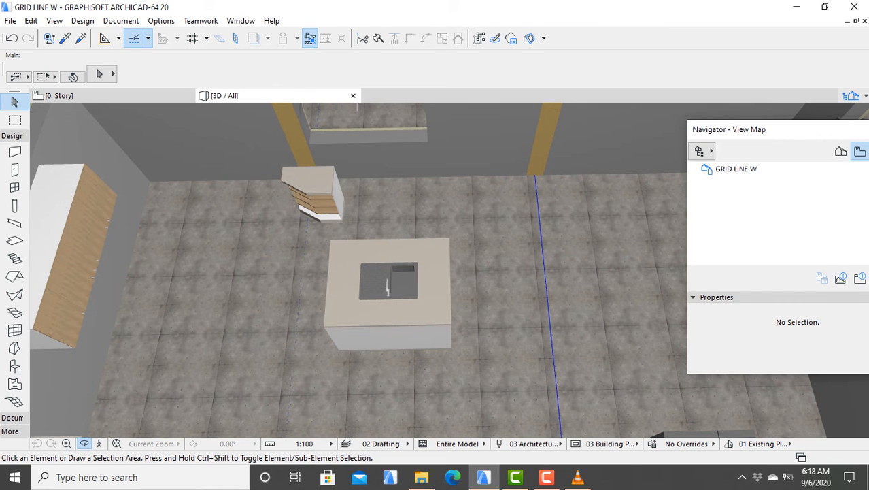
key(F2)
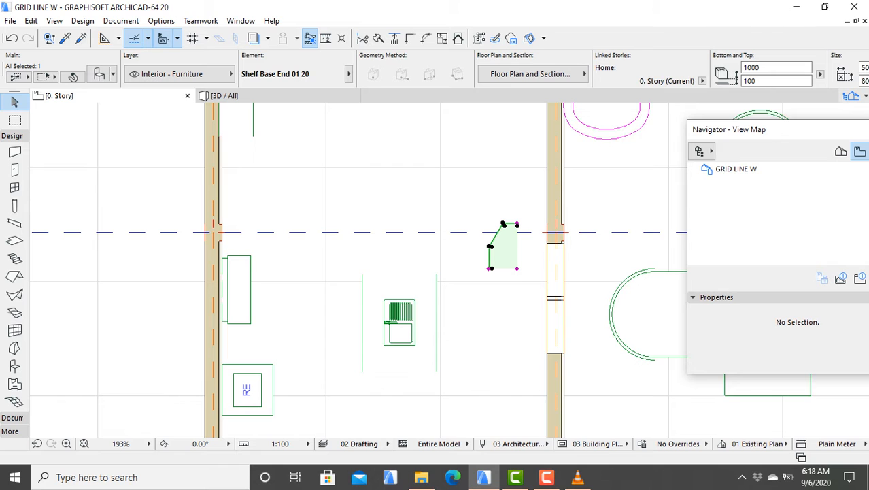
Move the shelf across the kitchen to the left partition wall, just above the horizontal grid line and below the corner cabinet.
right_click(490, 248)
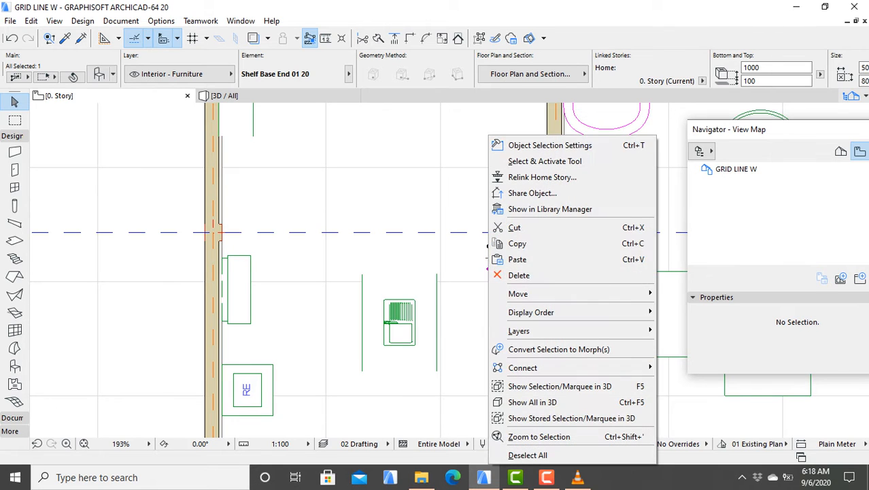
mouse_move(545, 293)
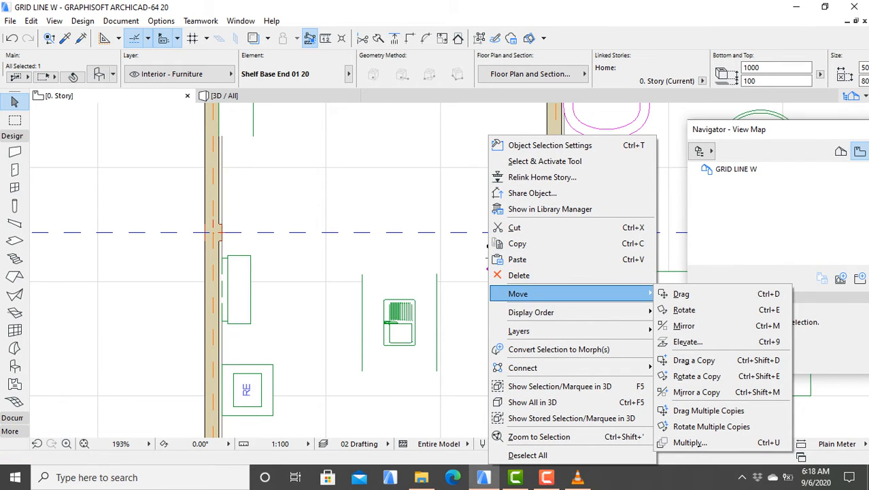
click(681, 293)
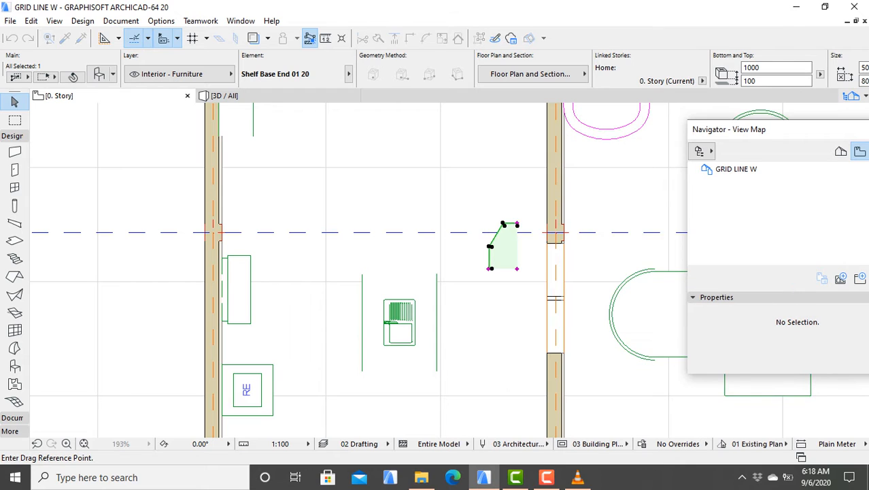
scroll(490, 257, down, 3)
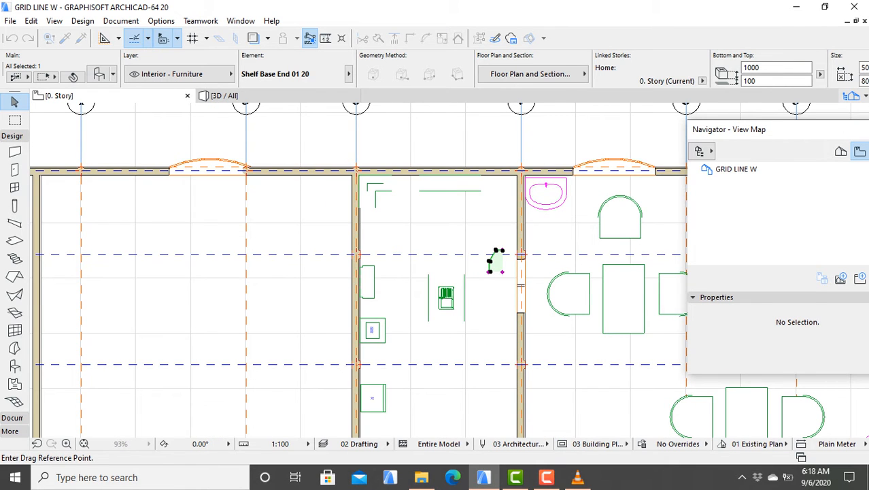
click(493, 256)
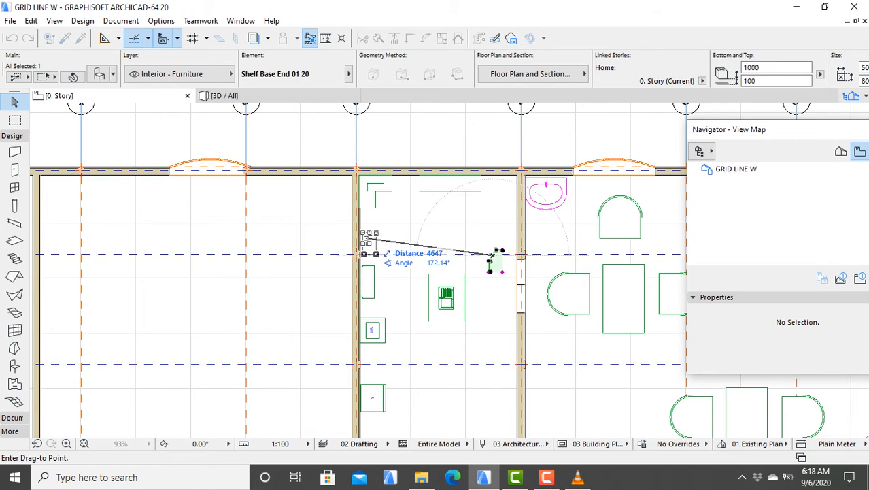
click(366, 238)
key(Escape)
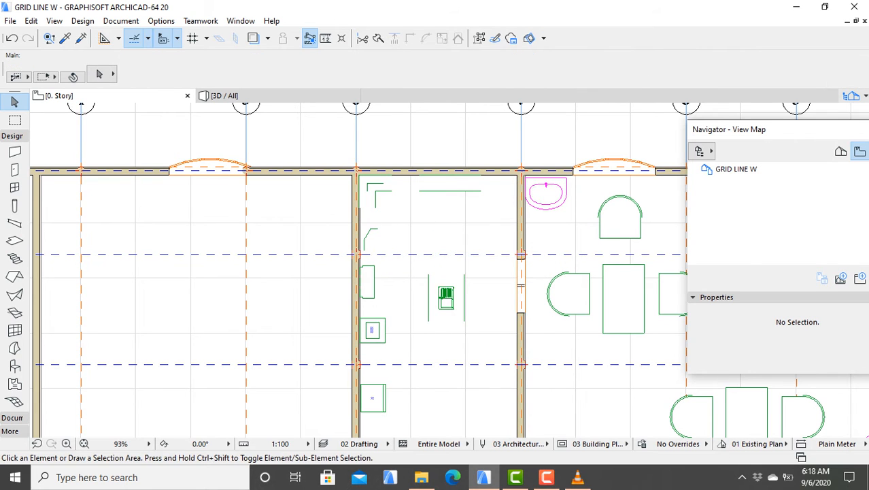
View the kitchen in 3D to check the shelf's placement along the left wall, and return to the floor plan.
key(F3)
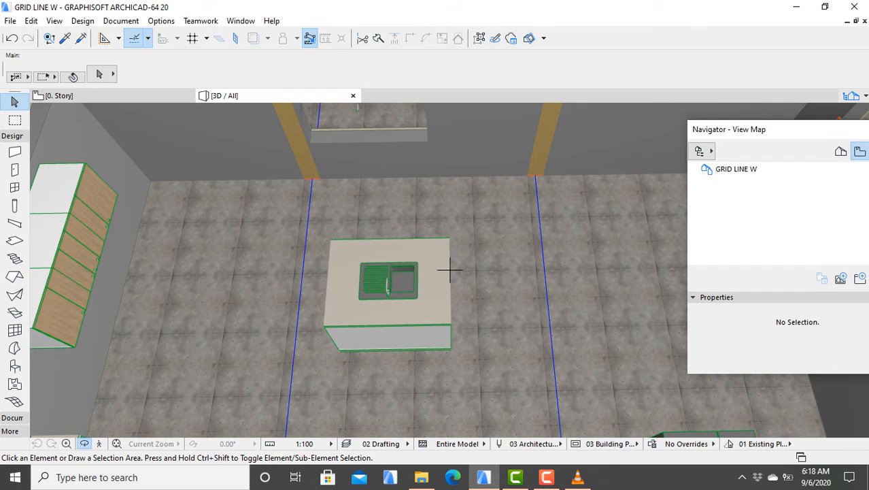
scroll(450, 270, down, 5)
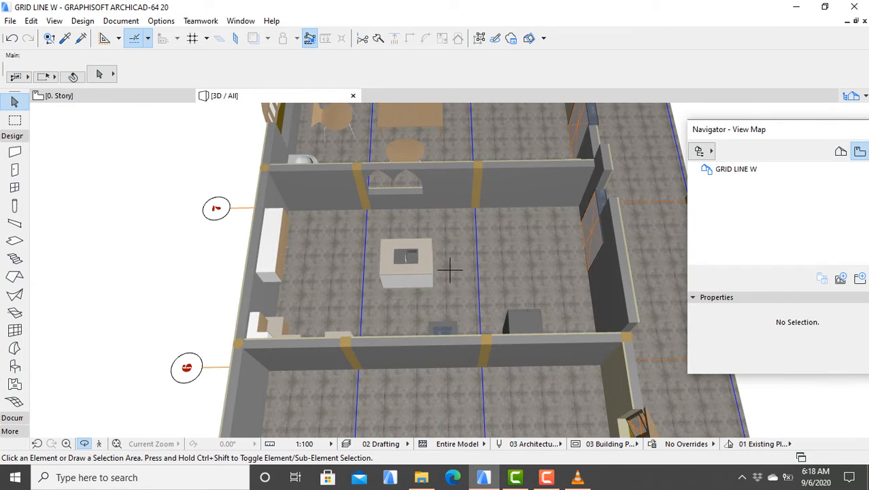
scroll(450, 270, down, 1)
shift+middle_drag(450, 270, 66, 398)
key(F2)
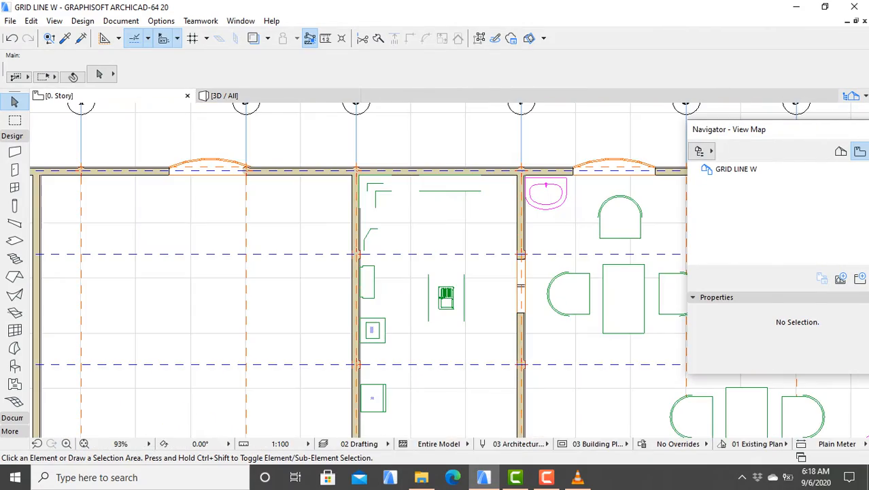
Rotate the relocated shelf by -270° about the upper end of its slanted edge.
click(369, 238)
right_click(369, 239)
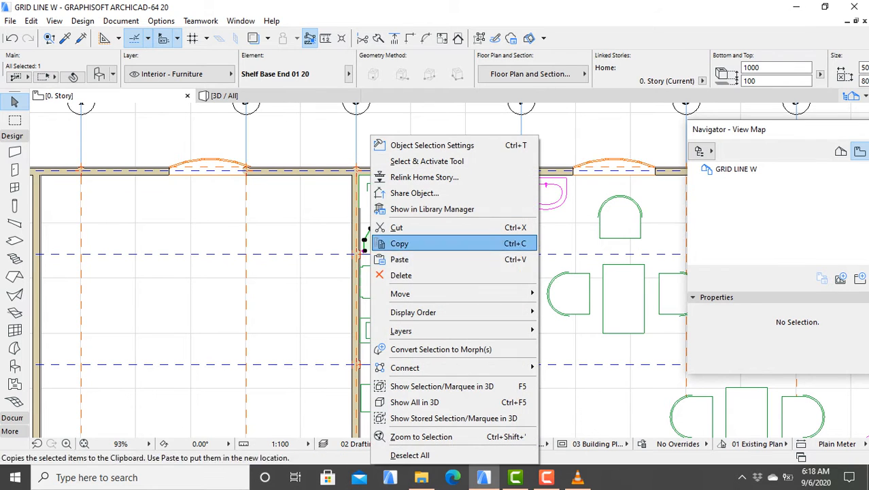
mouse_move(477, 294)
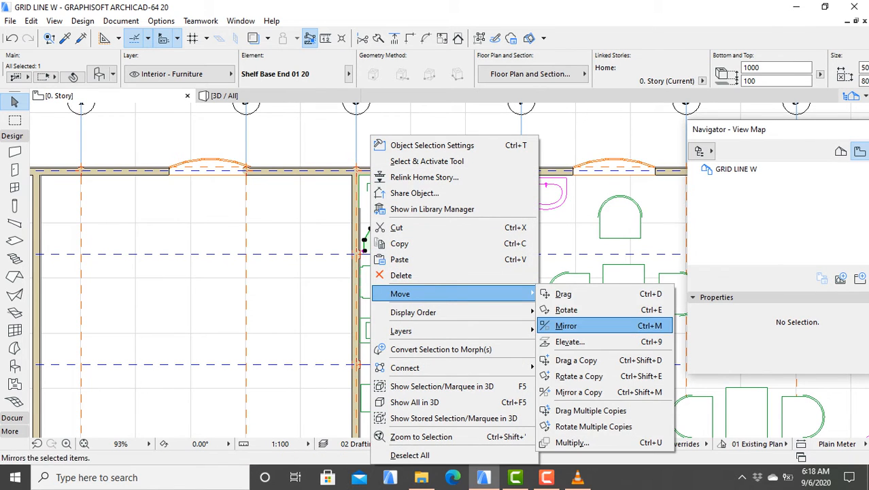
click(566, 310)
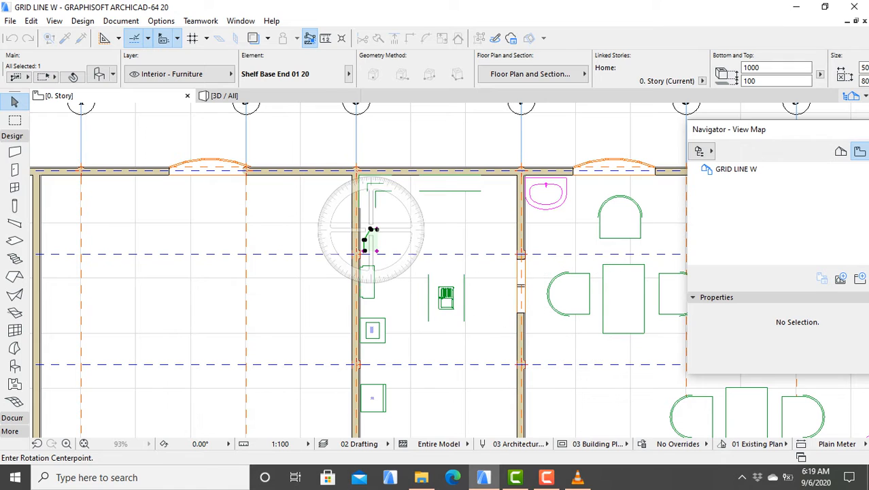
click(371, 229)
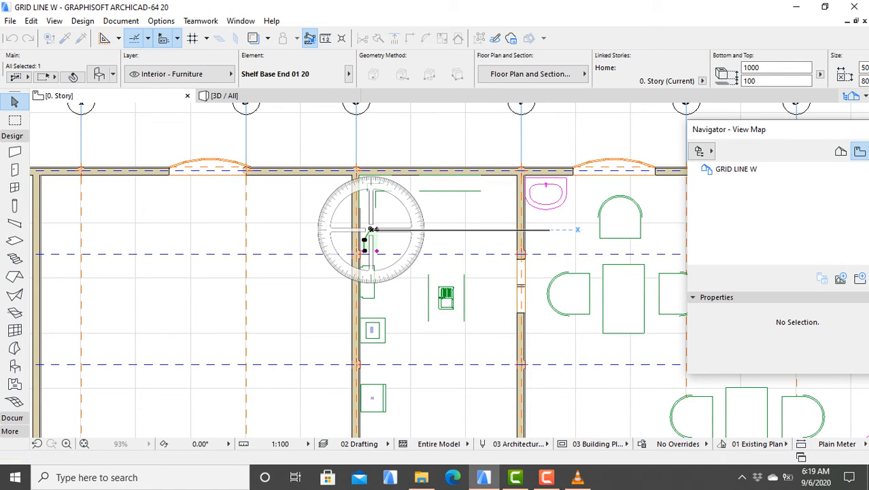
click(550, 230)
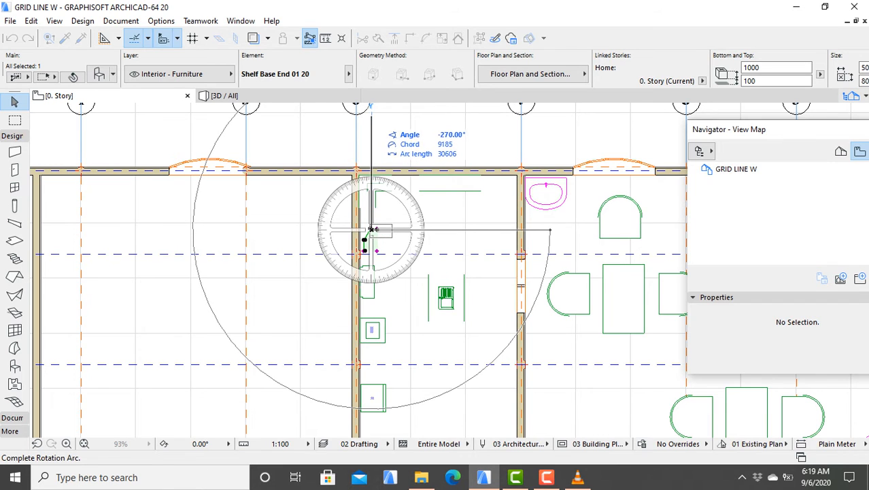
click(371, 106)
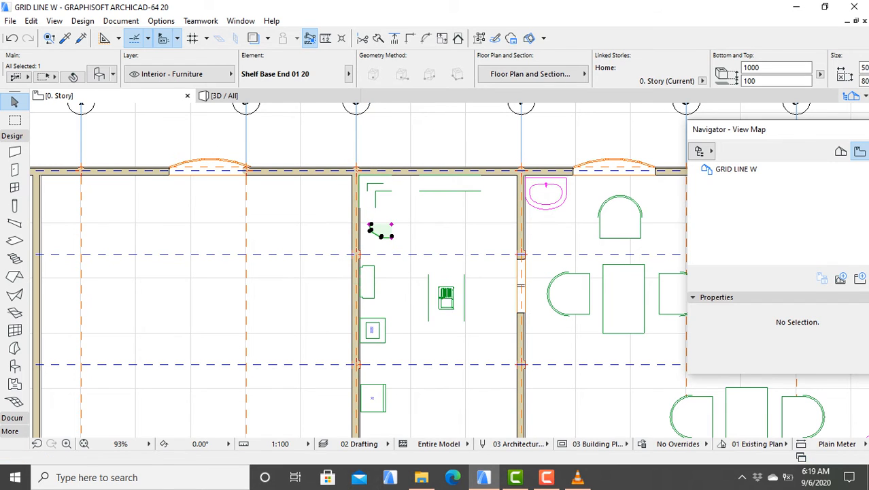
Check in 3D which way the shelf faces below the corner cabinet, and return to the floor plan.
key(F3)
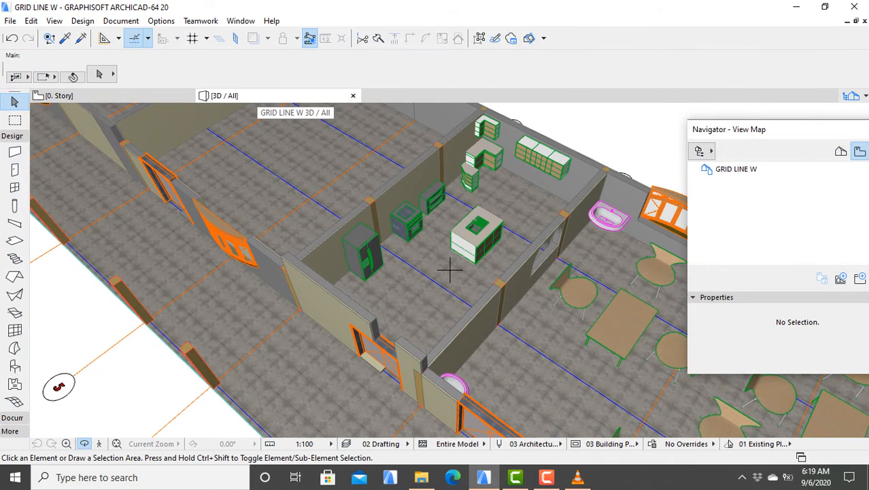
shift+middle_drag(449, 271, 451, 214)
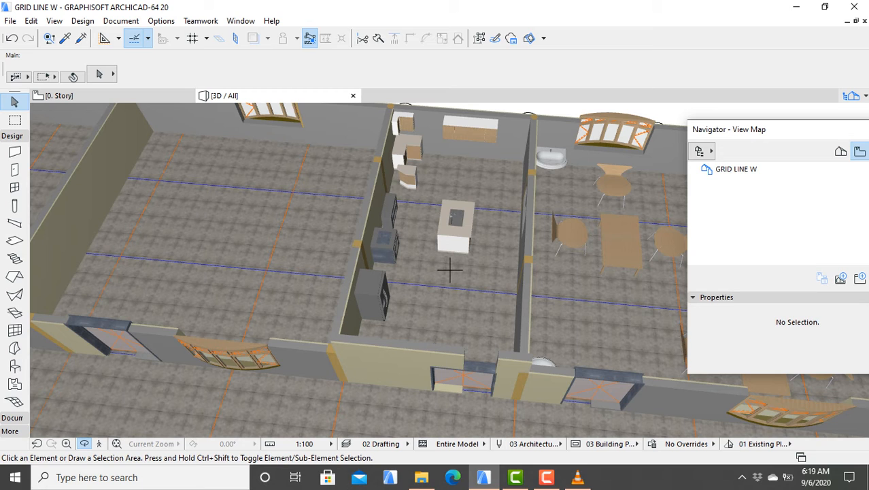
click(113, 96)
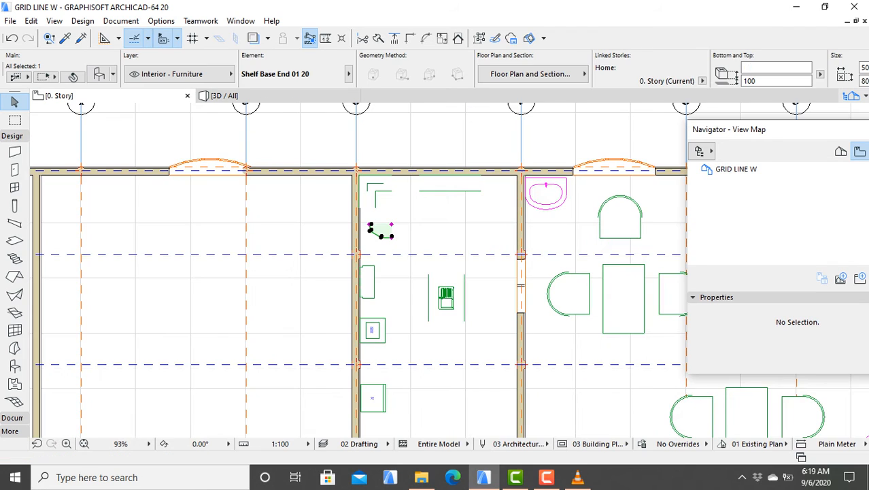
Rotate the shelf another 90° counterclockwise about its centre so its slanted side faces the kitchen's interior.
right_click(378, 230)
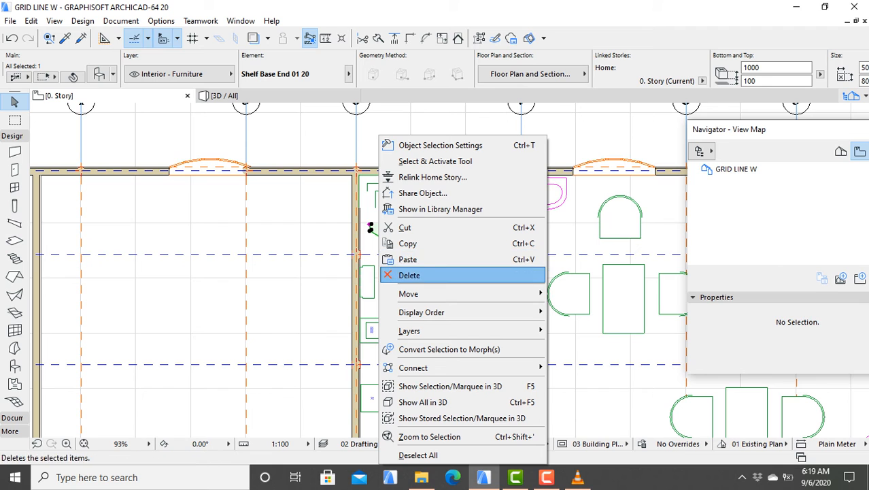
mouse_move(476, 293)
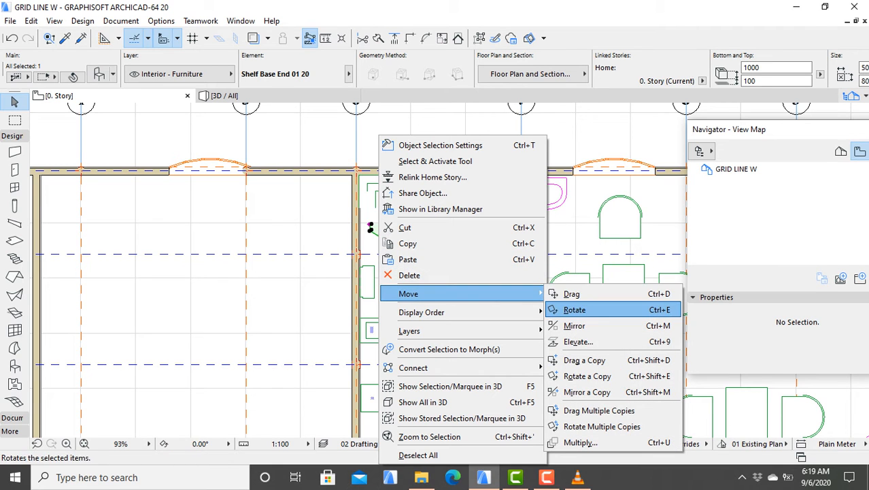
click(575, 309)
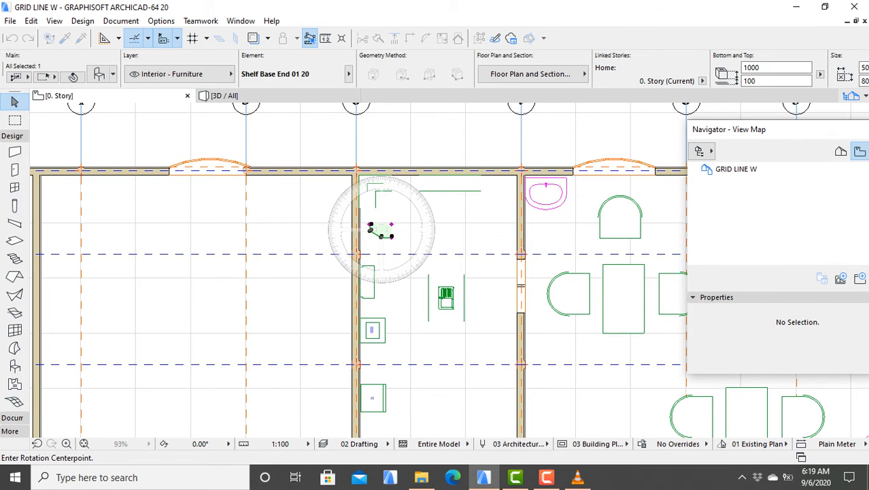
click(382, 231)
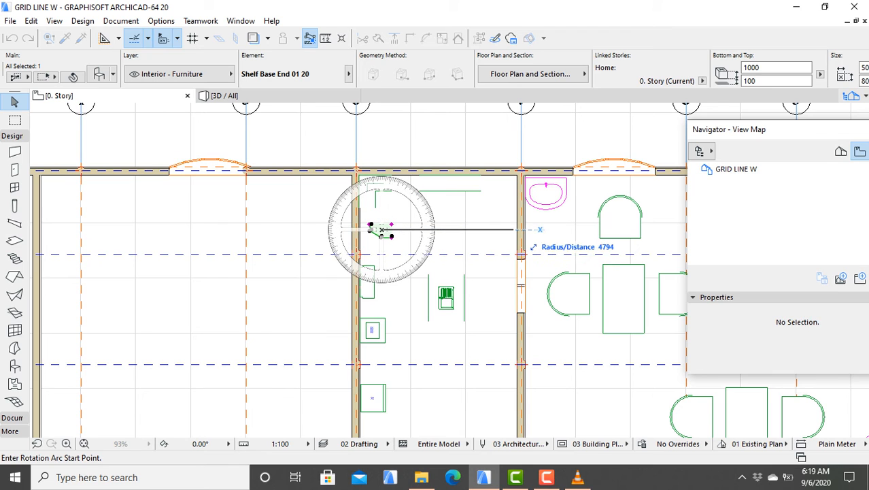
click(514, 230)
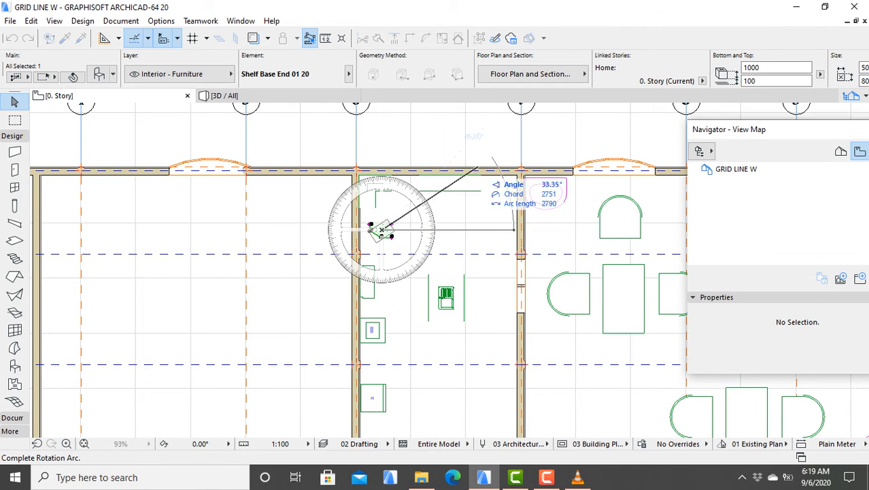
click(382, 107)
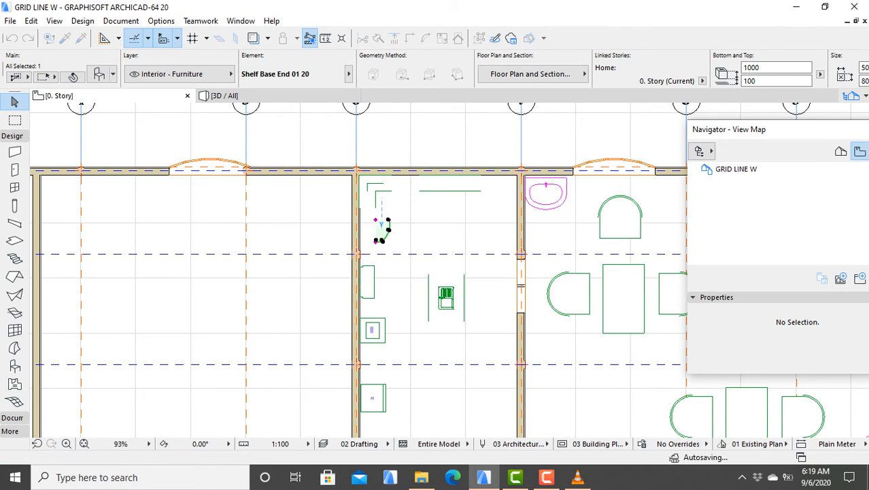
Check in 3D how the rotated shelf stands beside the corner cabinet, and return to the floor plan.
key(F3)
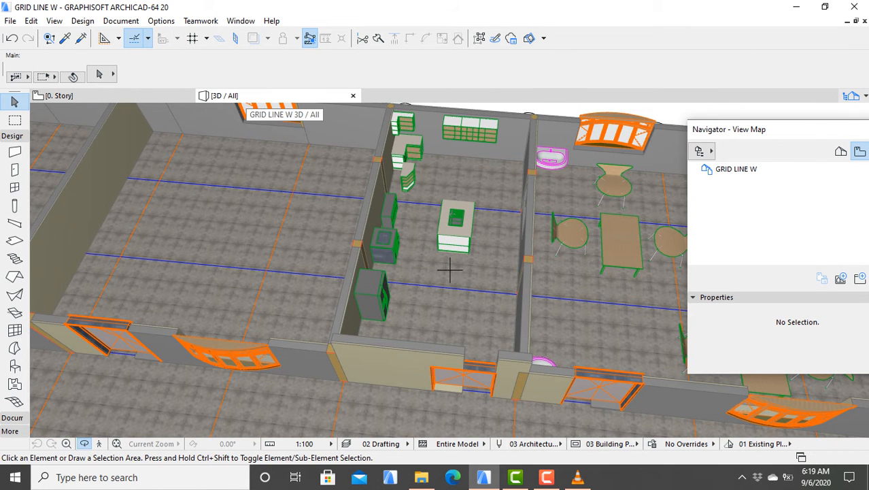
scroll(449, 271, up, 6)
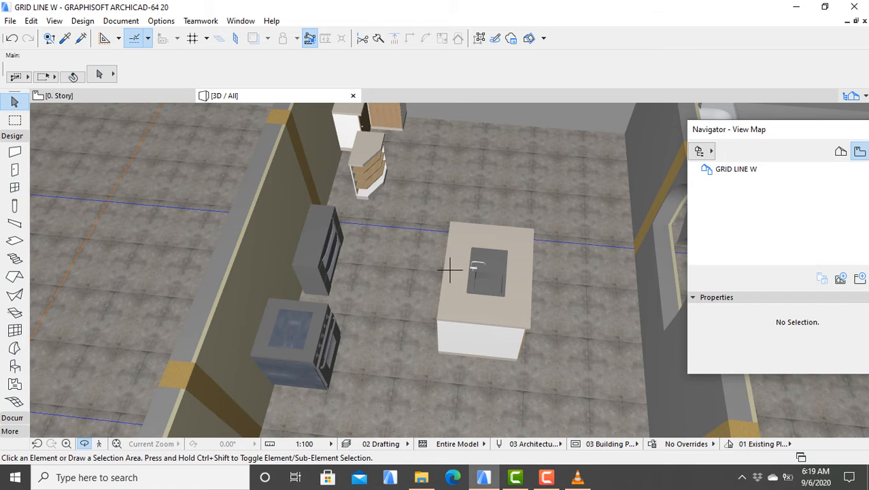
scroll(450, 270, up, 1)
middle_drag(450, 270, 418, 315)
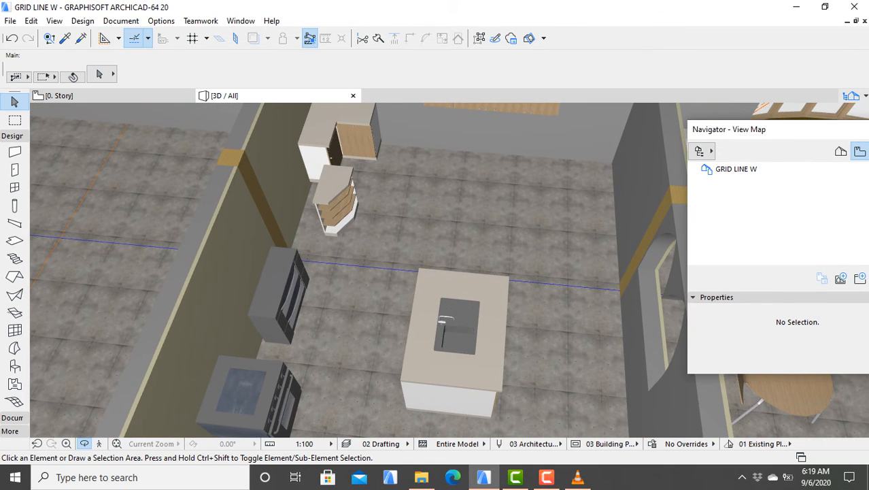
scroll(450, 269, down, 5)
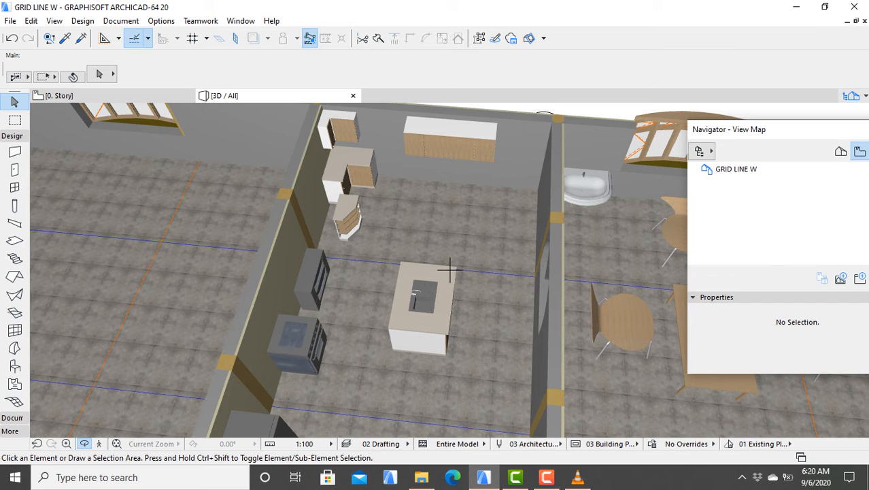
key(F2)
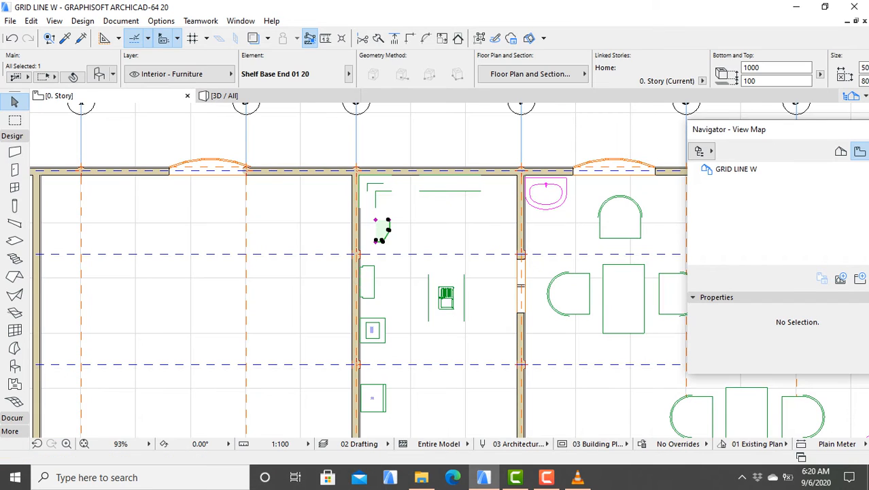
Move the selected shelf horizontally about 500 mm to the left, against the kitchen's left wall.
click(382, 240)
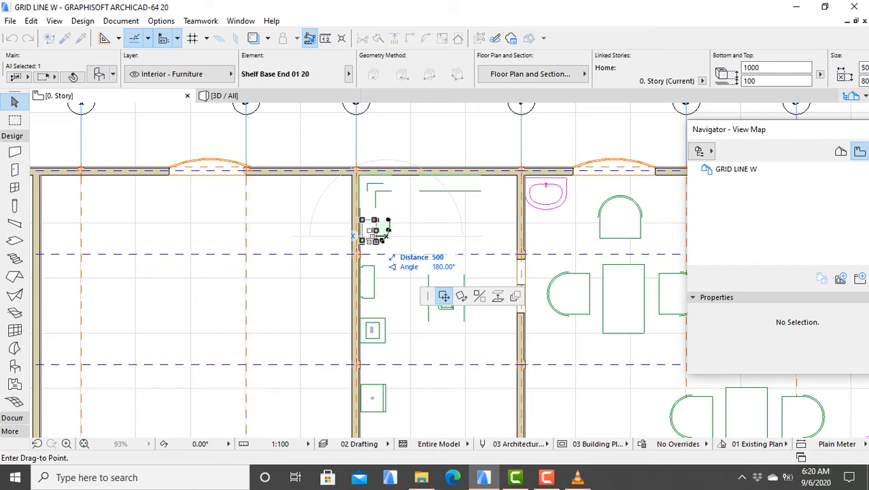
click(373, 236)
key(Escape)
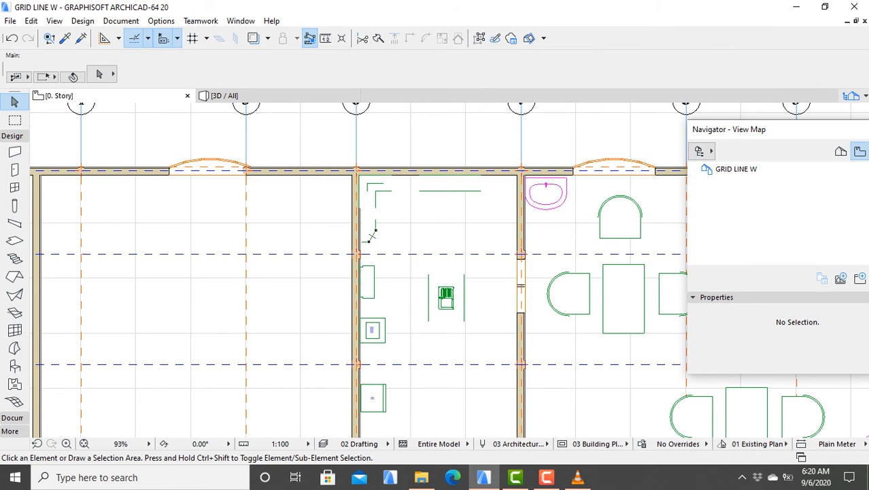
scroll(371, 237, down, 3)
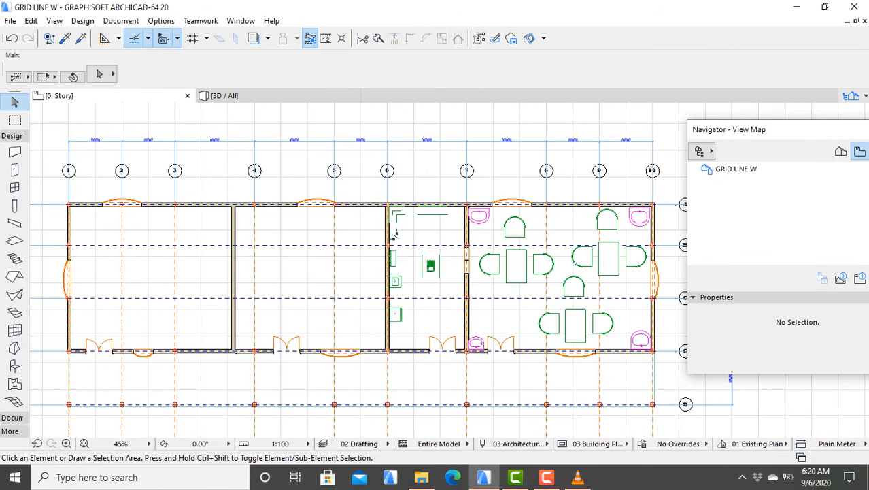
Inspect the kitchen in 3D from several angles to check the shelf against the wall, and return to the floor plan.
key(F3)
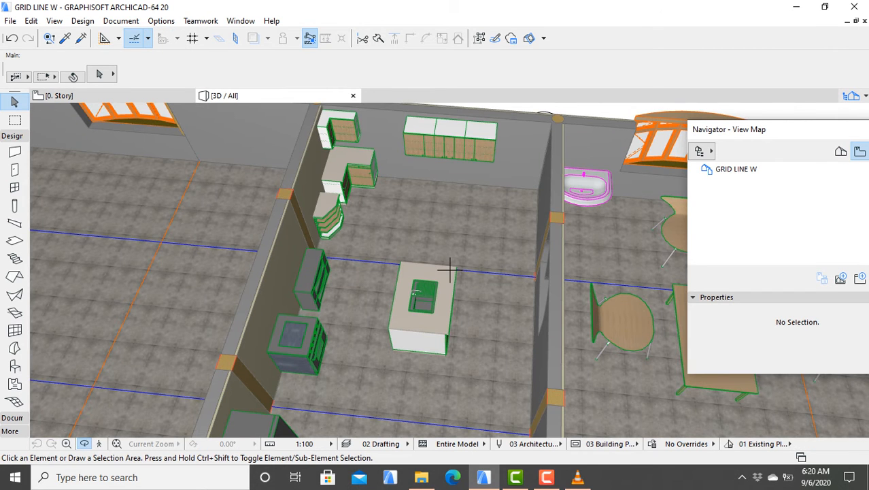
shift+middle_drag(449, 269, 386, 149)
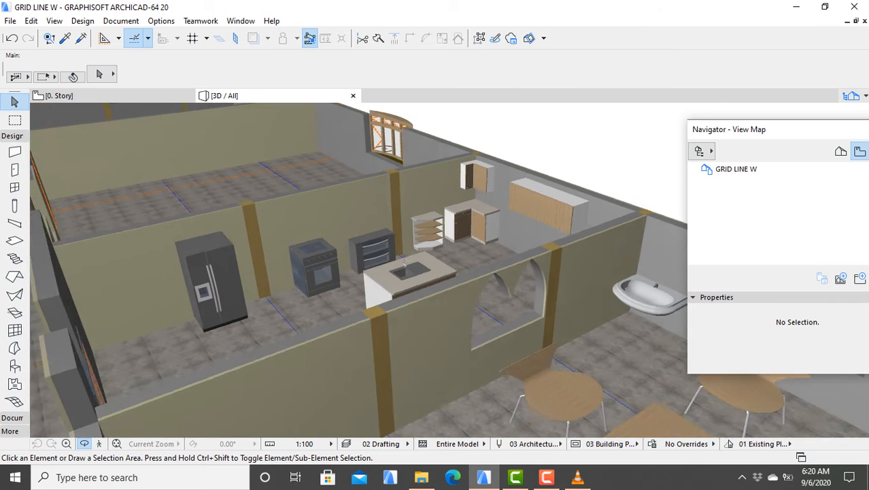
scroll(422, 265, up, 6)
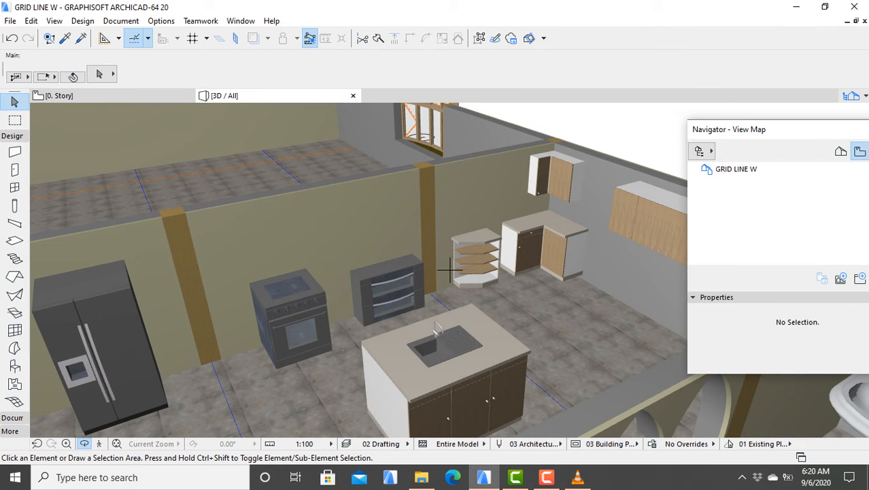
shift+middle_drag(450, 269, 538, 266)
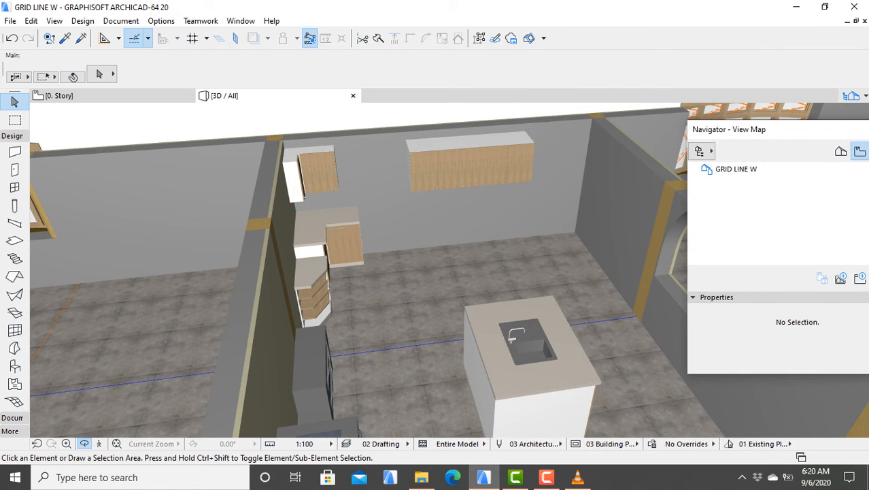
shift+middle_drag(450, 270, 450, 190)
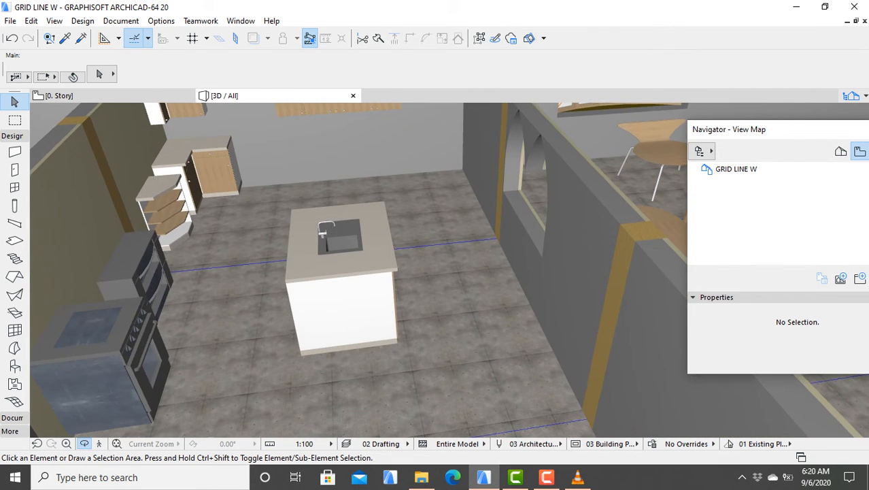
middle_drag(450, 226, 450, 270)
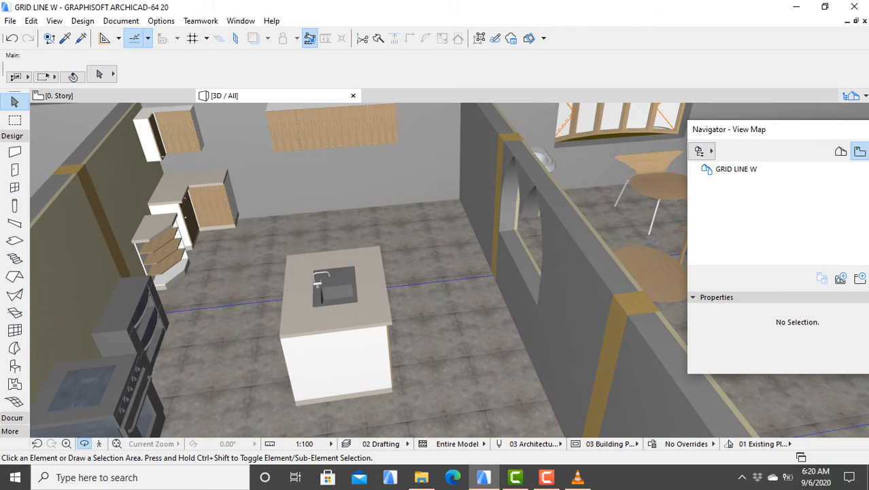
key(F2)
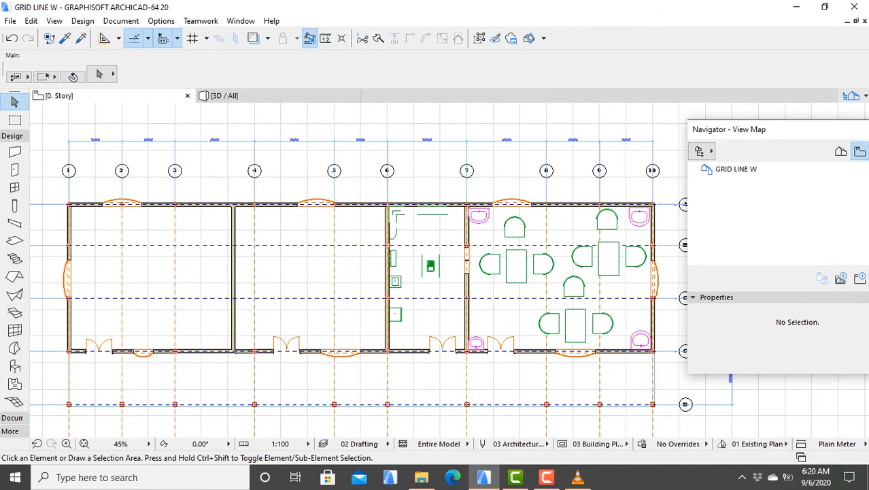
Place a copy of the adjoining room's upper-left basin about 1775 mm to the left, in the kitchen's upper-right corner.
scroll(448, 221, up, 2)
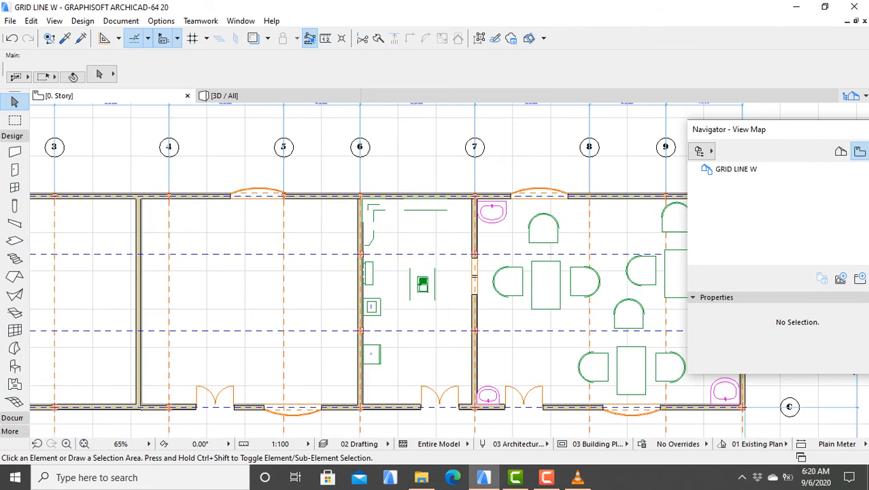
scroll(448, 225, up, 3)
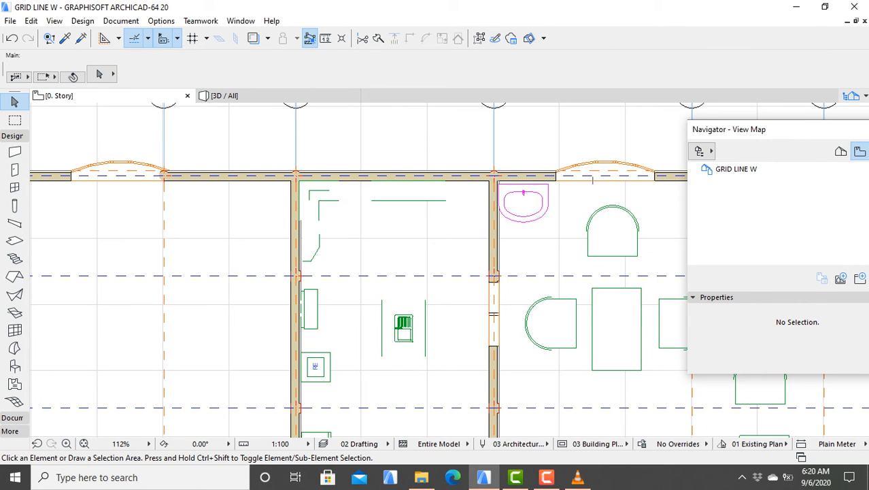
click(524, 202)
right_click(524, 202)
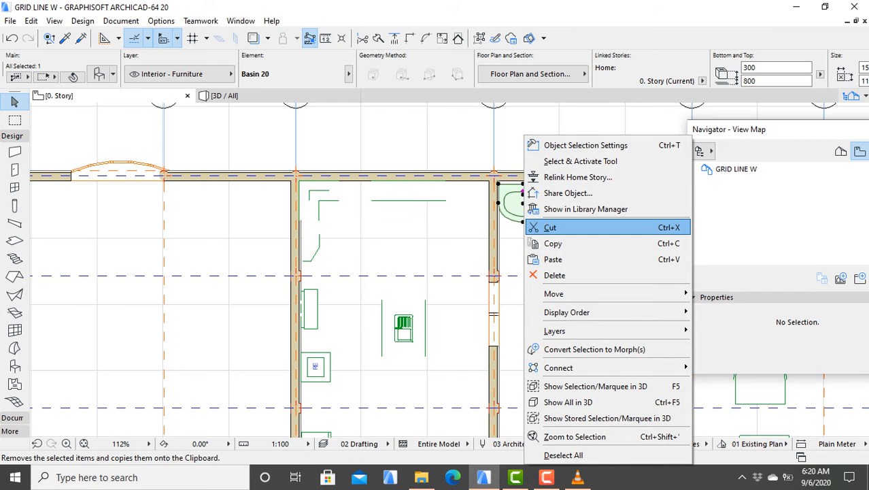
mouse_move(554, 293)
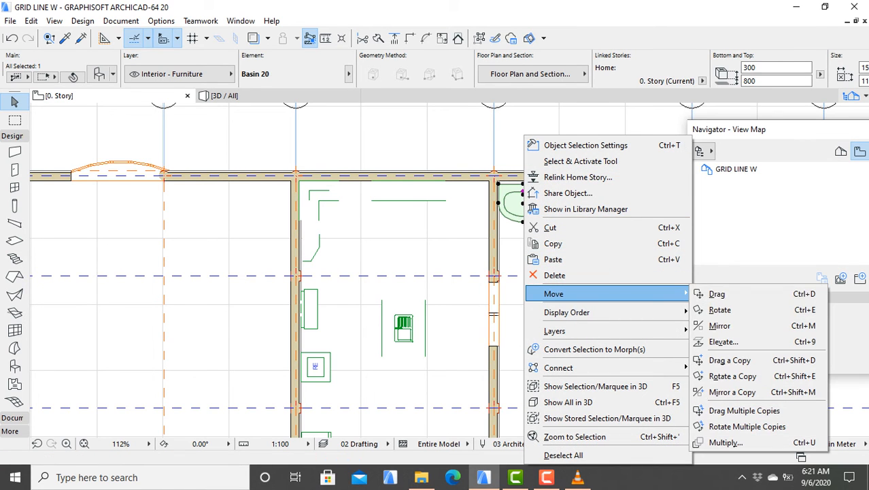
click(730, 359)
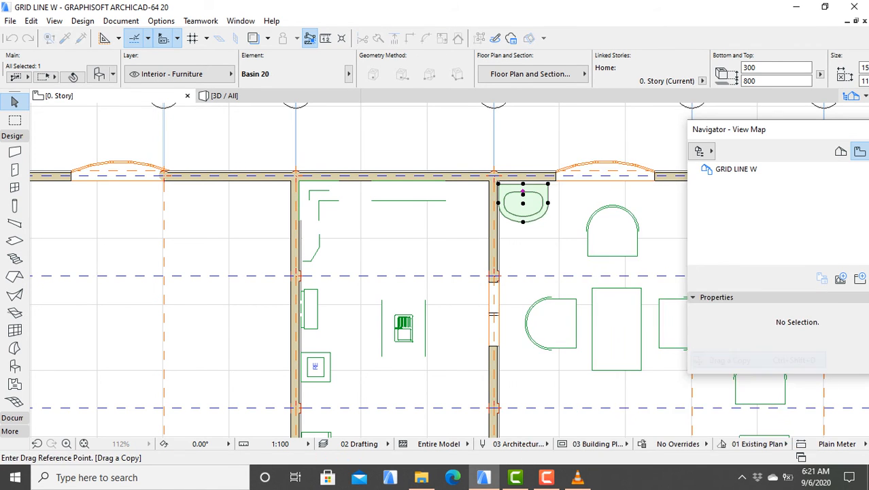
click(523, 194)
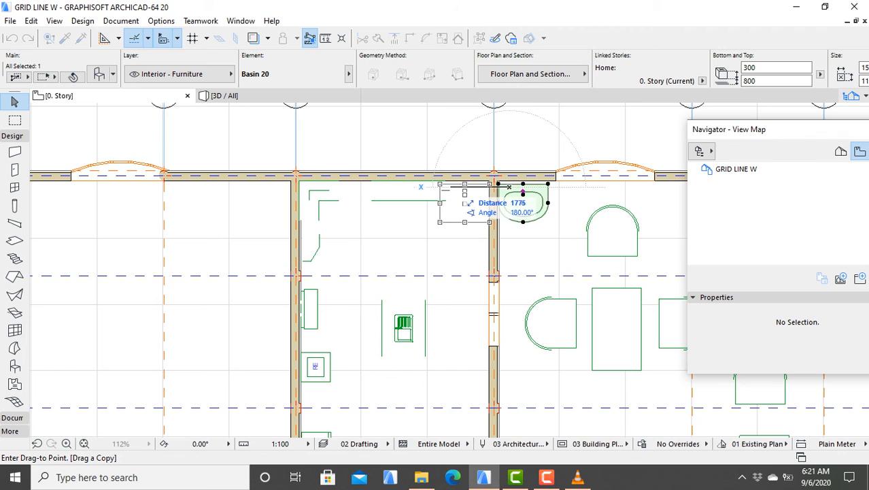
click(465, 194)
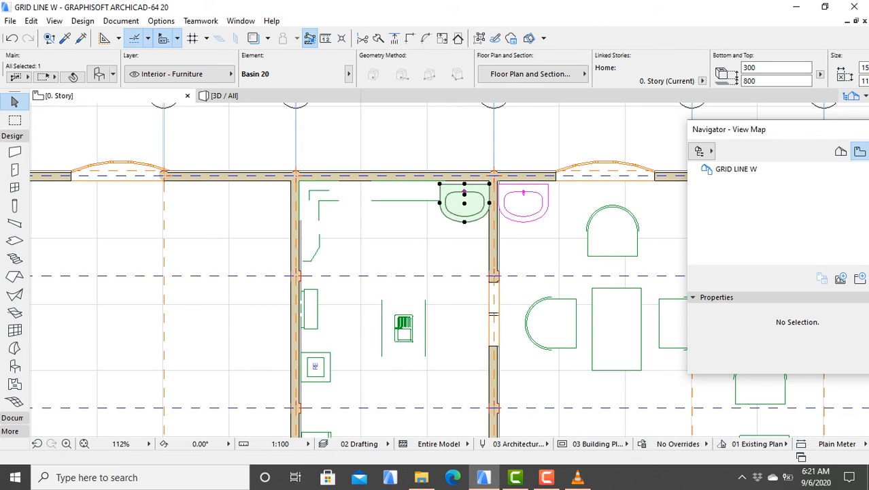
key(Escape)
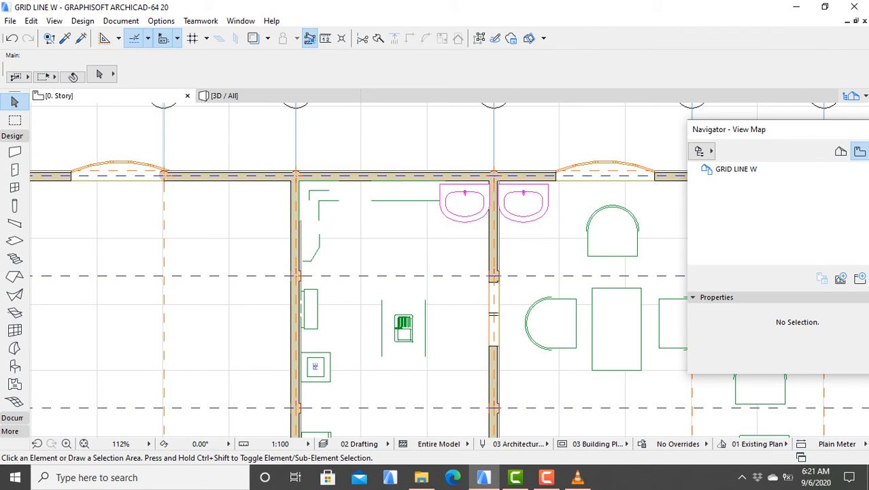
Check in 3D how the copied basin sits relative to the wall cabinets, and return to the floor plan.
key(F3)
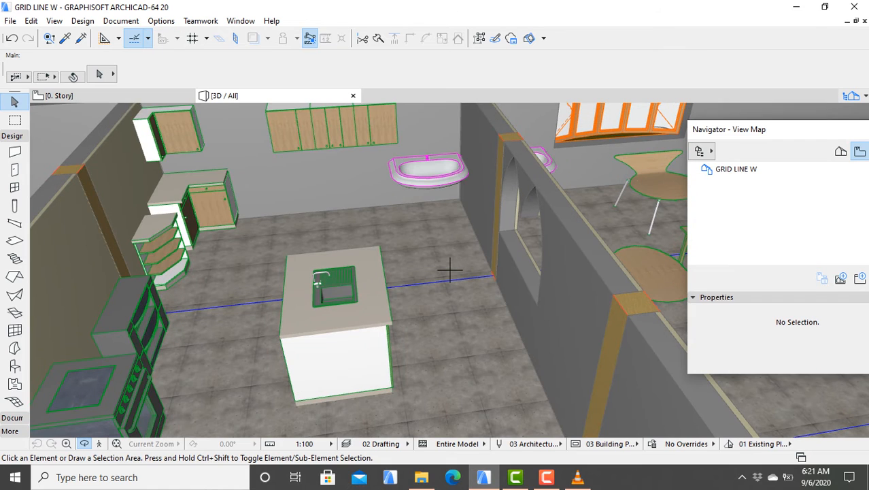
key(F2)
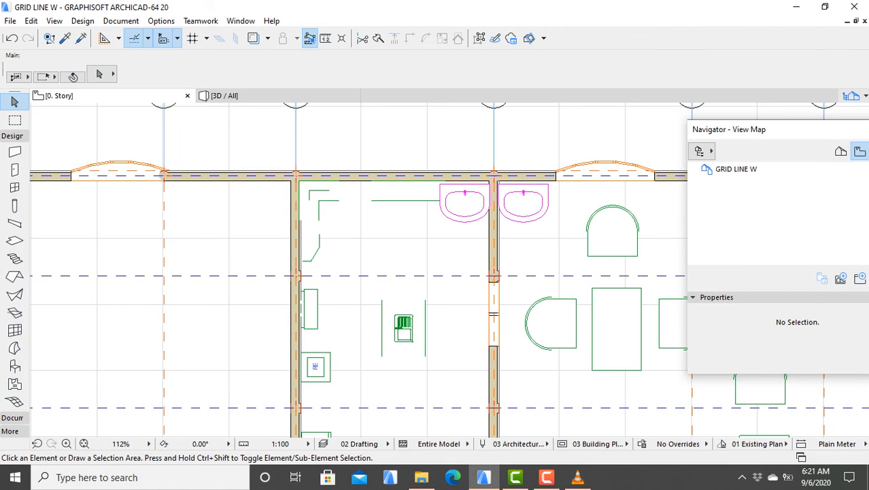
key(F3)
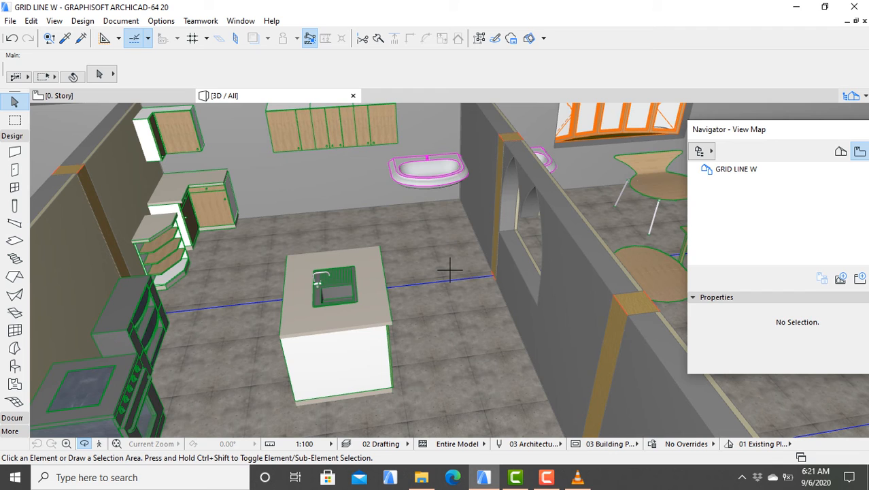
key(F2)
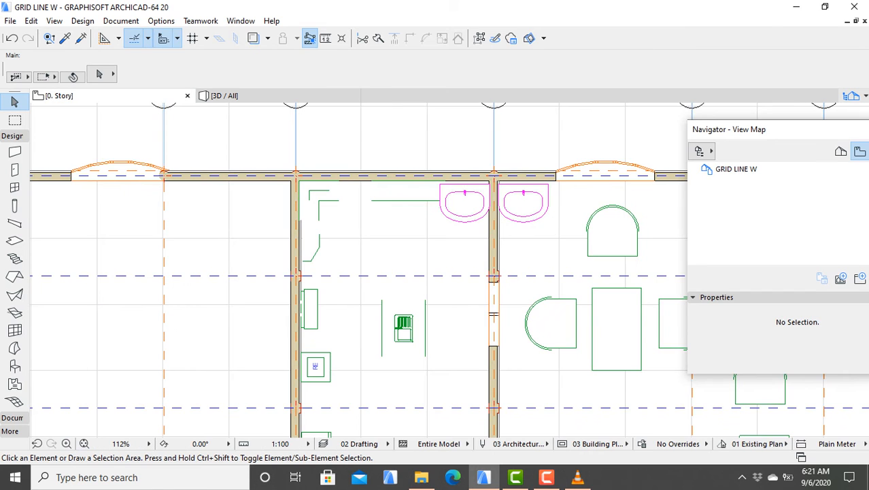
Move both overlapping triple-door wall cabinets left along the kitchen's upper wall, clear of the basin.
click(420, 200)
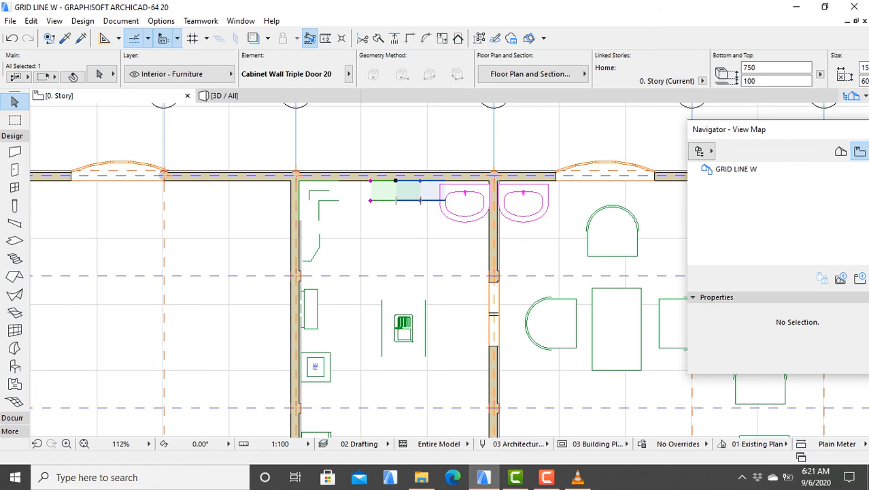
shift+click(421, 200)
right_click(380, 194)
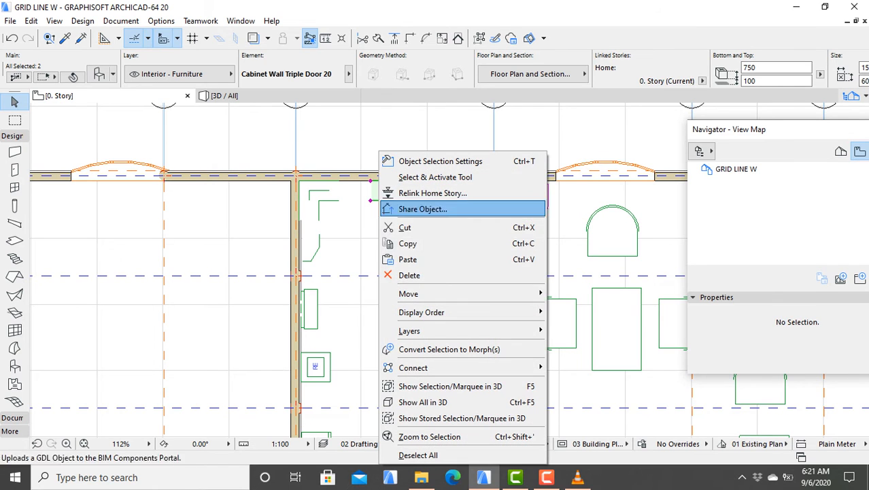
mouse_move(476, 294)
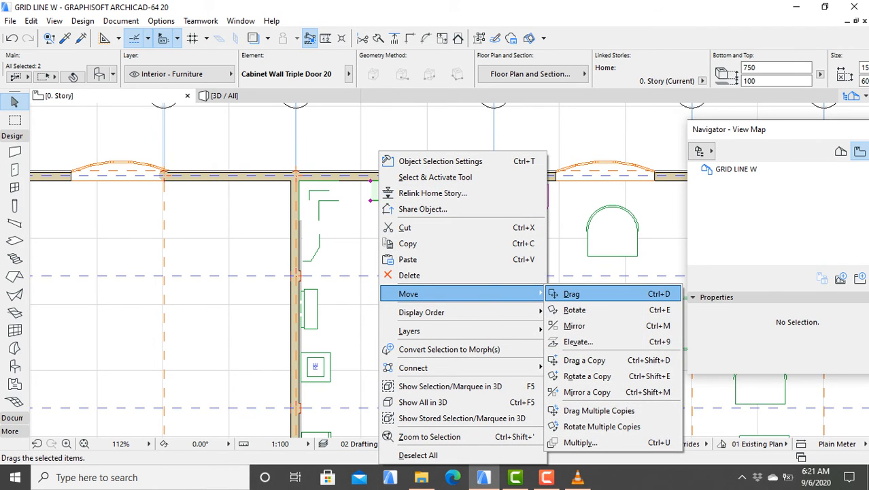
click(572, 293)
click(421, 181)
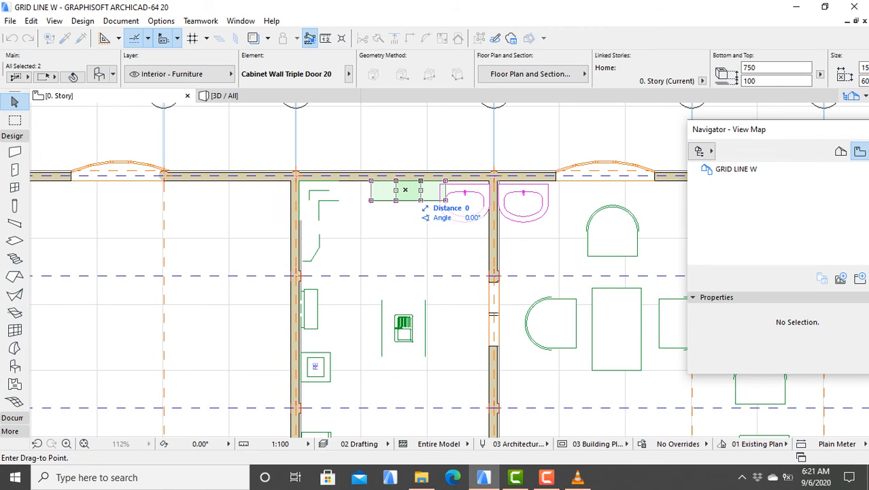
click(400, 181)
key(Escape)
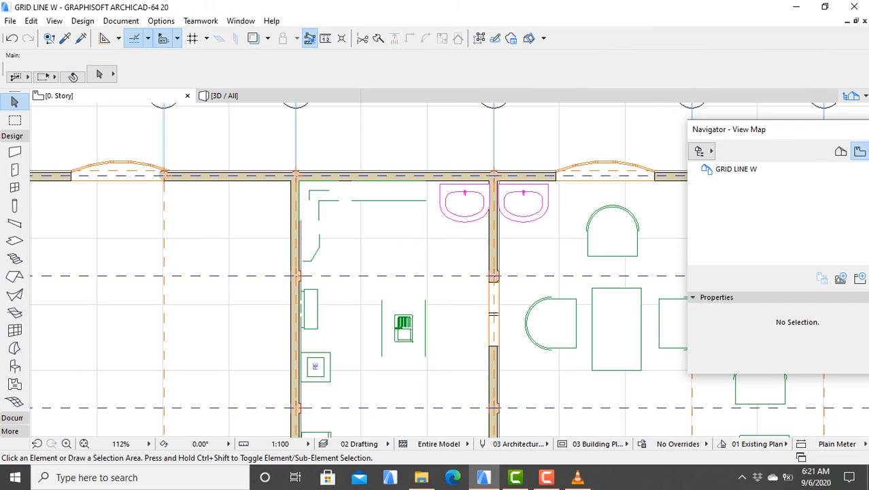
Inspect the furnished kitchen in 3D from several angles, checking the shifted wall cabinets, basin, shelf and appliances.
click(311, 95)
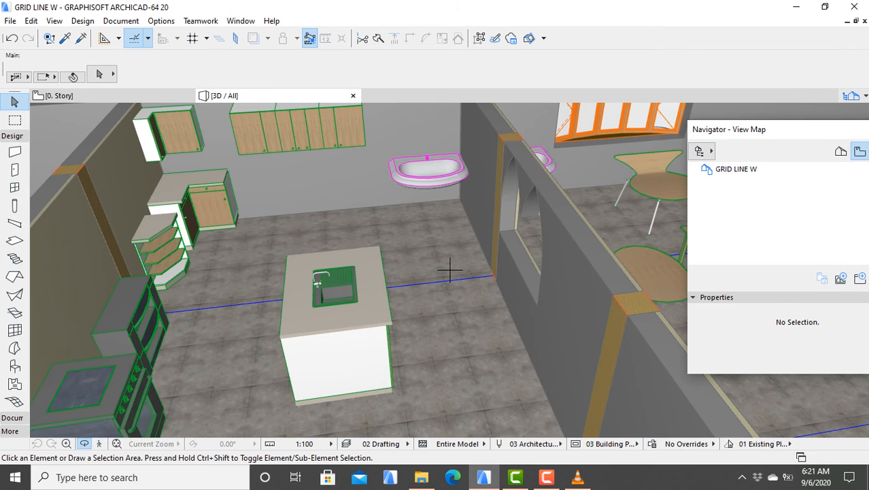
scroll(449, 271, down, 6)
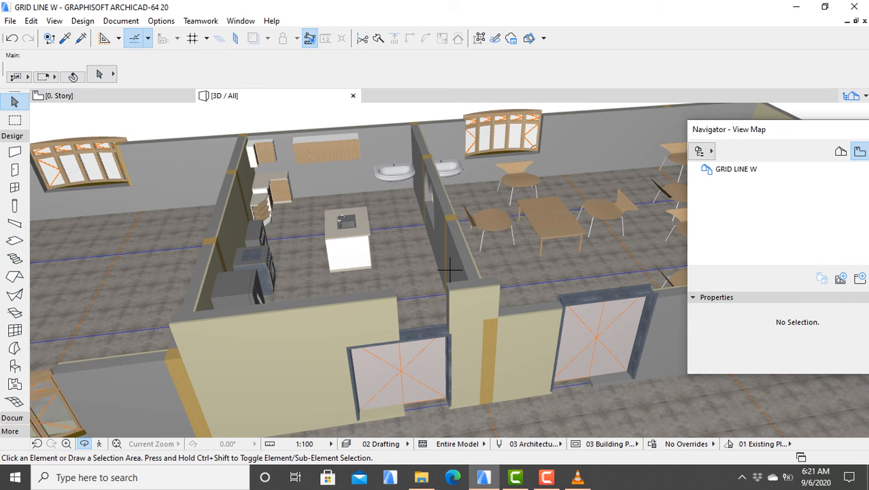
mouse_move(449, 270)
shift+middle_down()
mouse_move(450, 204)
mouse_move(450, 344)
mouse_move(449, 279)
shift+middle_up()
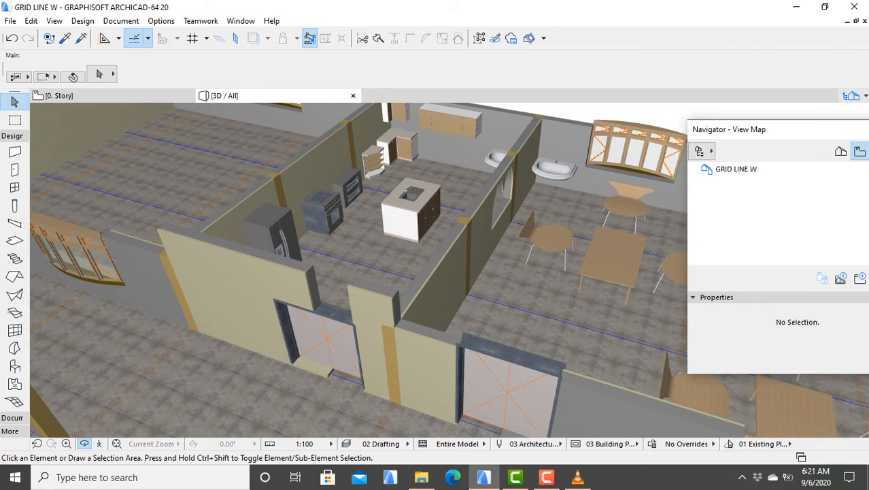
scroll(407, 194, up, 5)
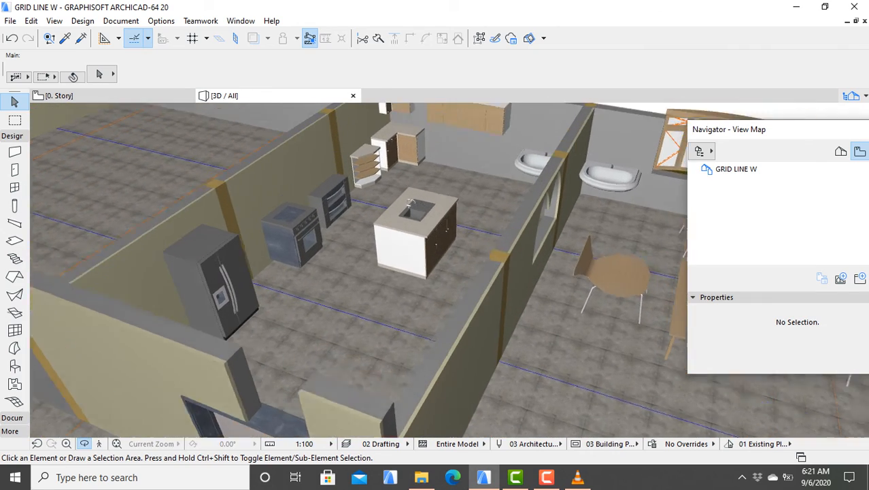
middle_drag(486, 225, 450, 270)
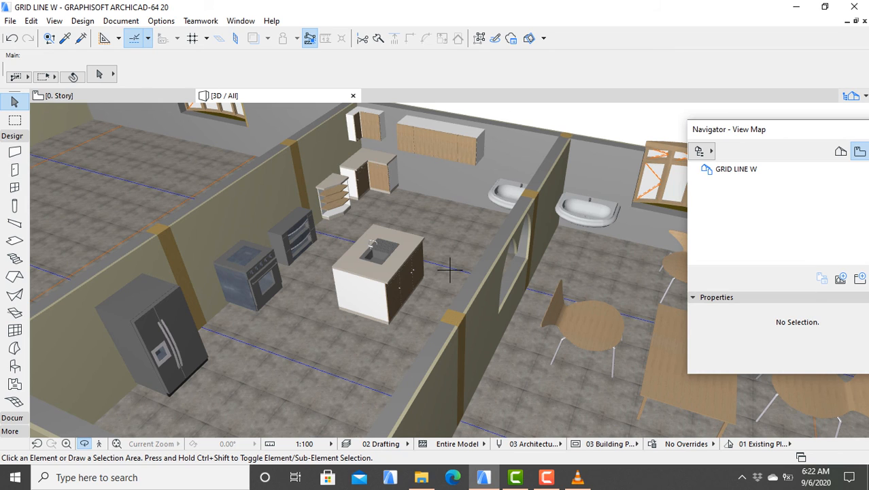
shift+middle_drag(450, 269, 521, 278)
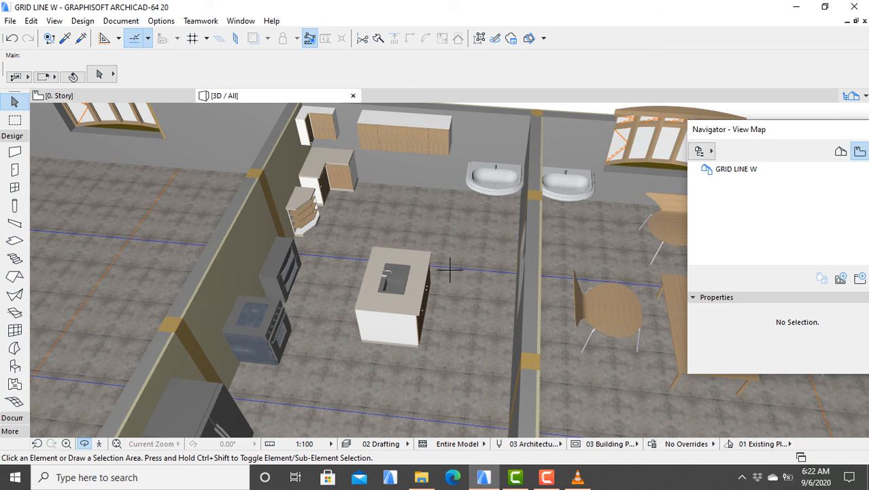
shift+middle_drag(449, 270, 450, 216)
shift+middle_drag(450, 269, 449, 340)
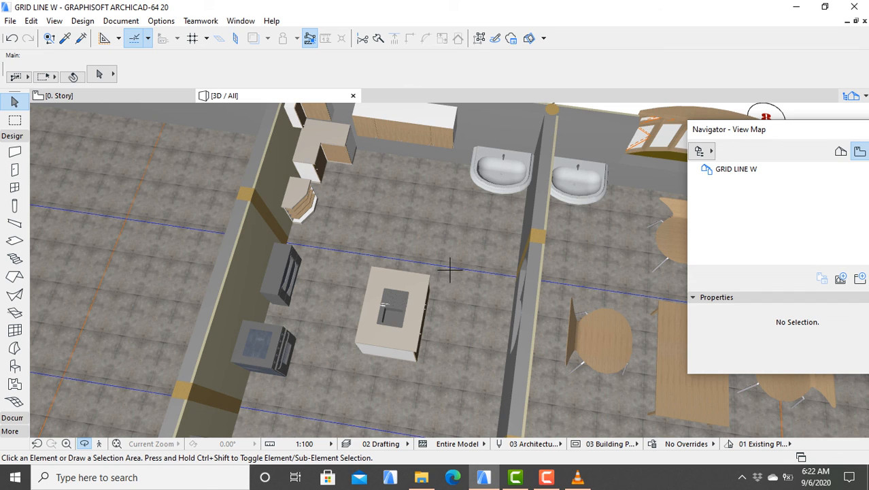
key(F10)
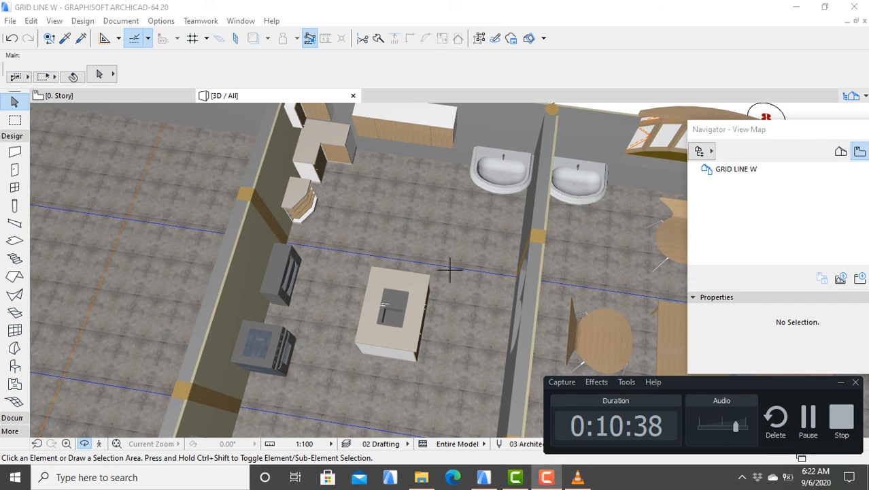